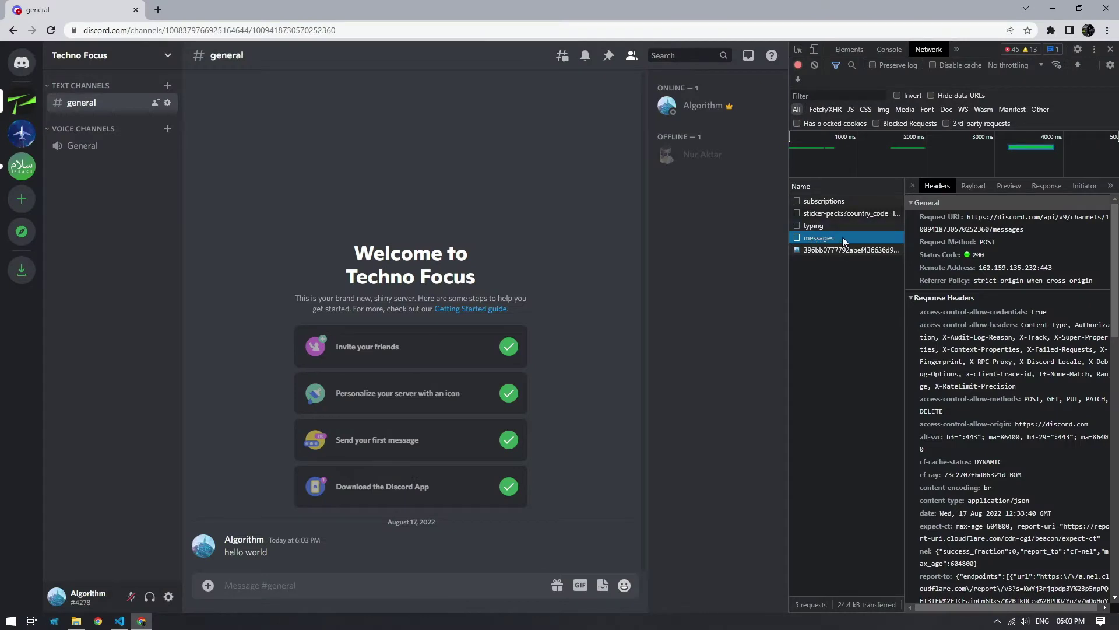
# Change the message content to 'this is my message!' and run python .\discord.py in the terminal.
pyautogui.click(954, 217)
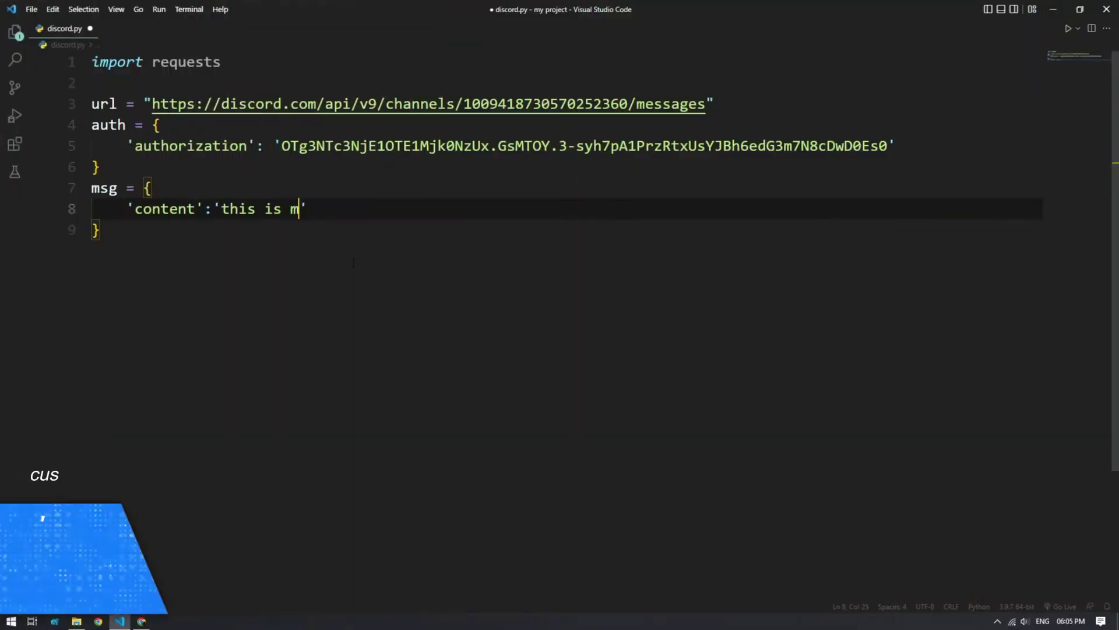
pyautogui.write('y message')
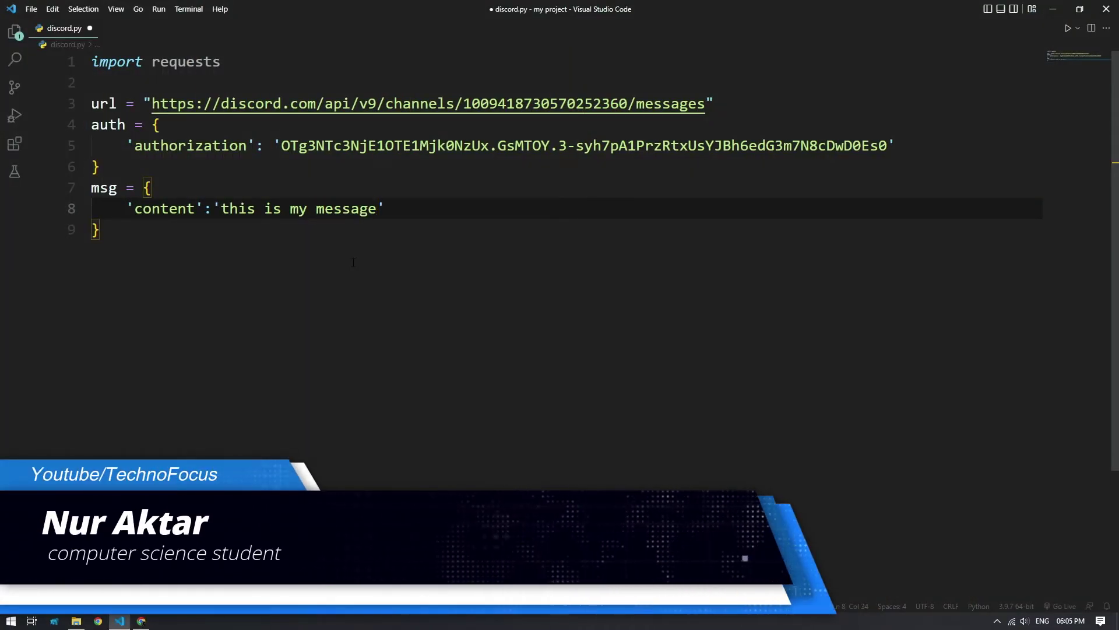
pyautogui.write('!')
pyautogui.hotkey('shift', 'Home')
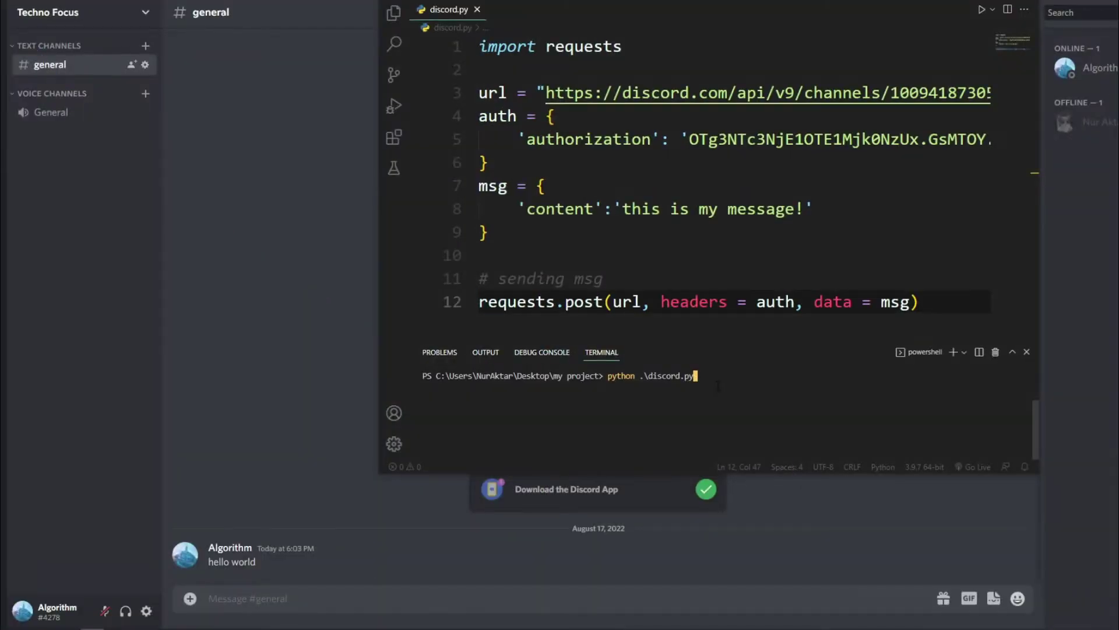
pyautogui.press('Return')
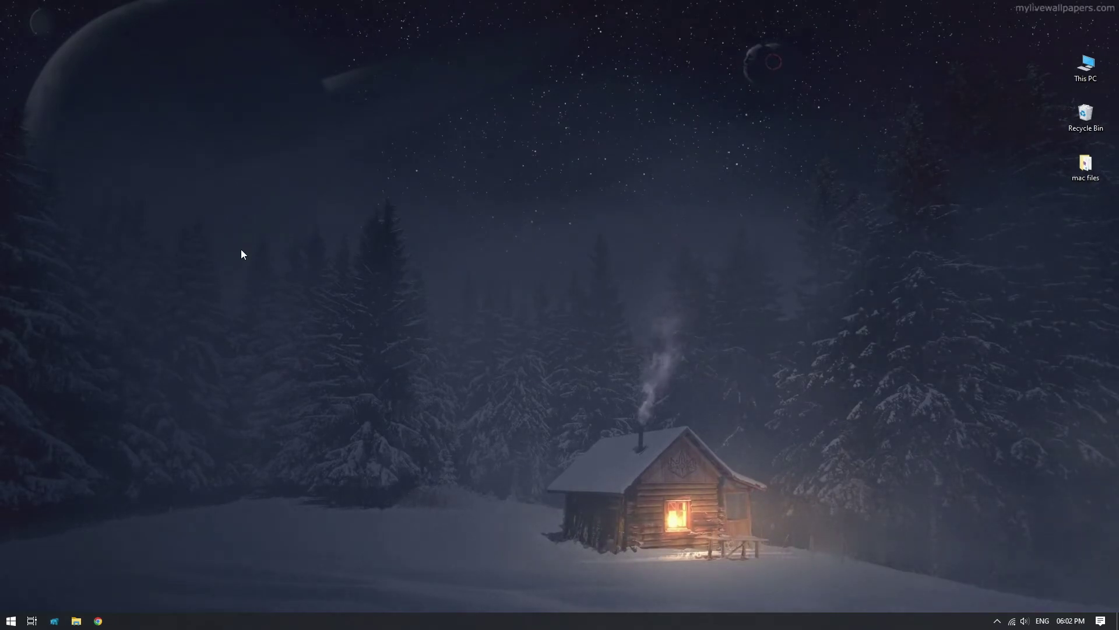
# Create a new desktop folder named 'my project' and enter it.
pyautogui.rightClick(241, 249)
pyautogui.click(384, 360)
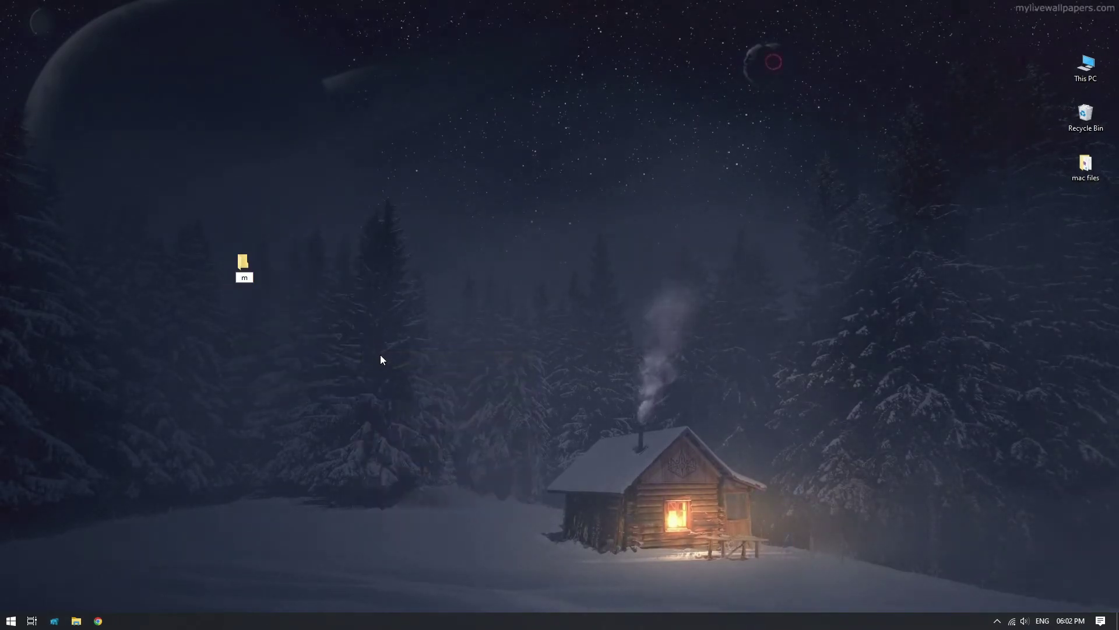
pyautogui.write('my project')
pyautogui.press('Return')
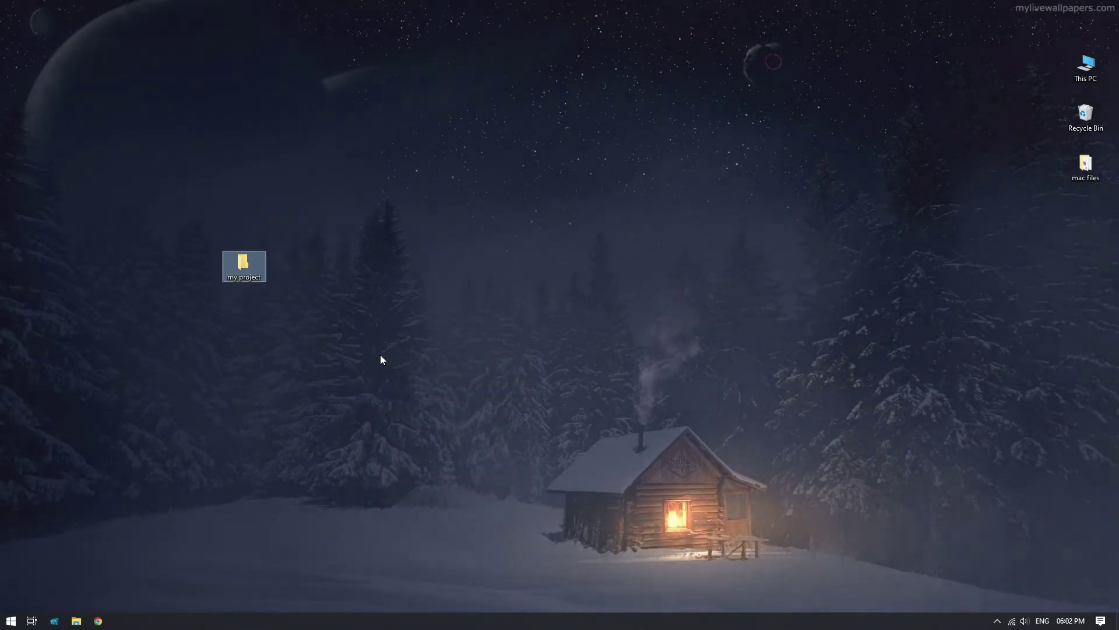
pyautogui.press('Return')
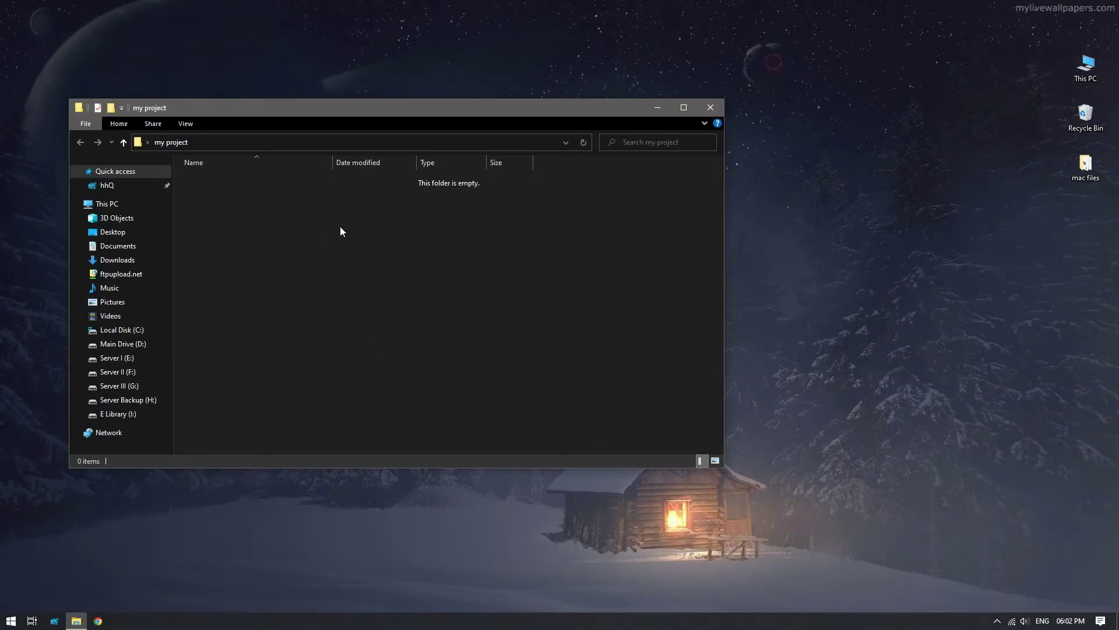
# Open the empty 'my project' folder in Visual Studio Code.
pyautogui.rightClick(324, 238)
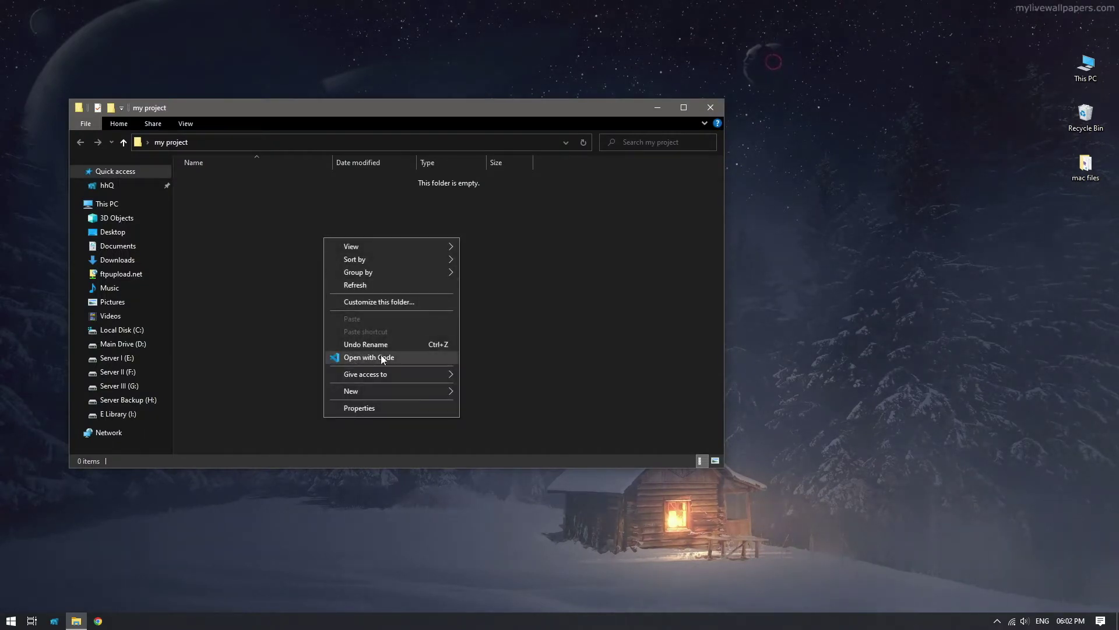
pyautogui.click(400, 355)
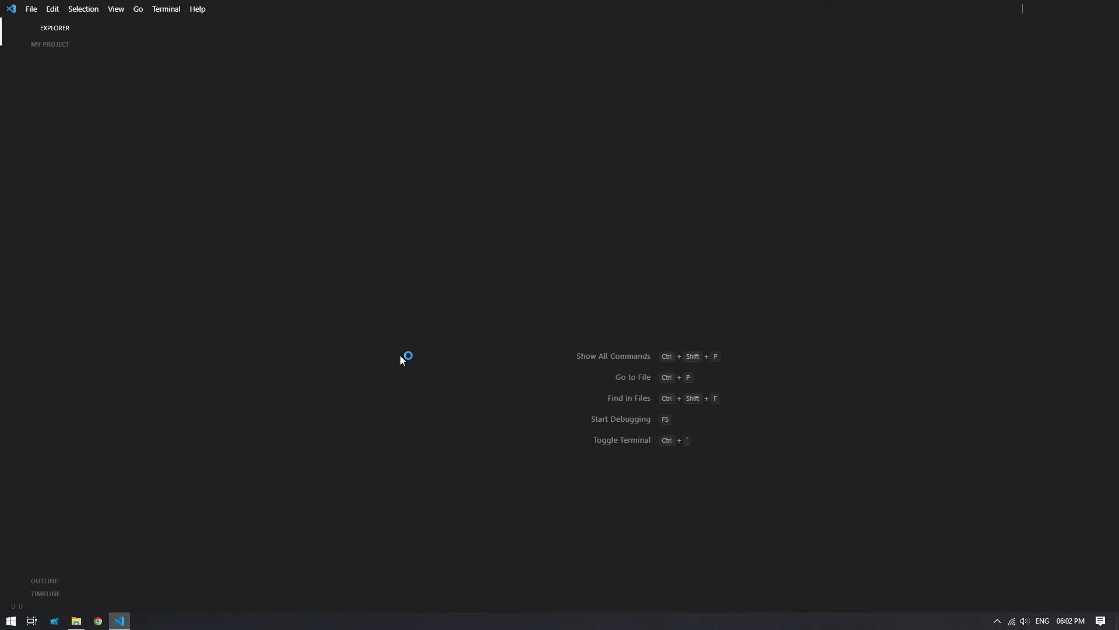
# Create a new file discord.py in the my project folder.
pyautogui.rightClick(102, 117)
pyautogui.click(125, 129)
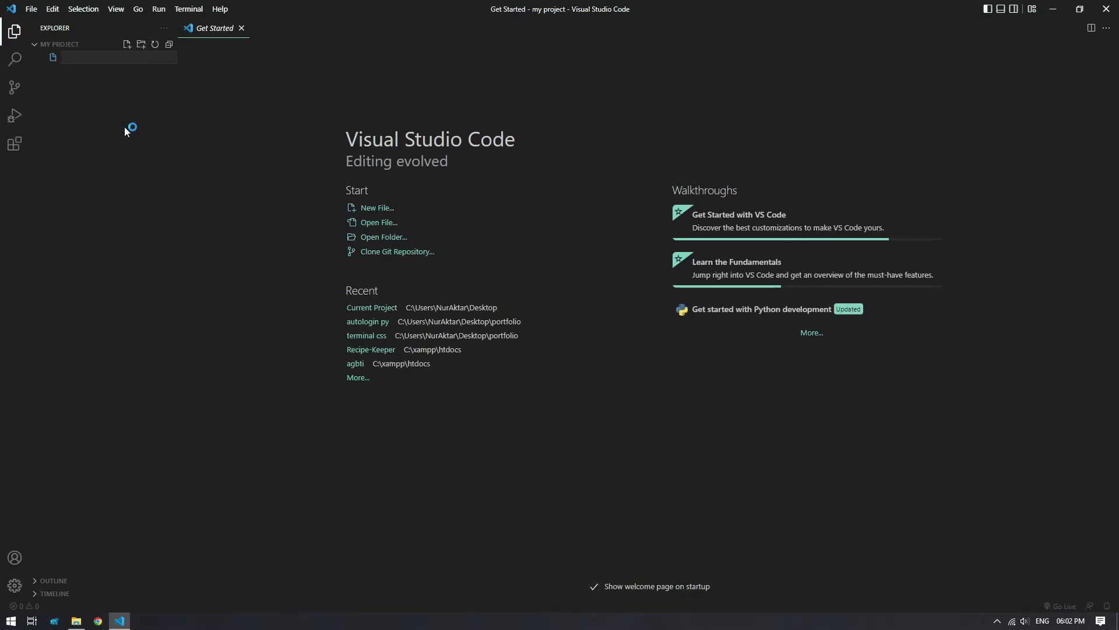
pyautogui.write('discord.py')
pyautogui.press('Return')
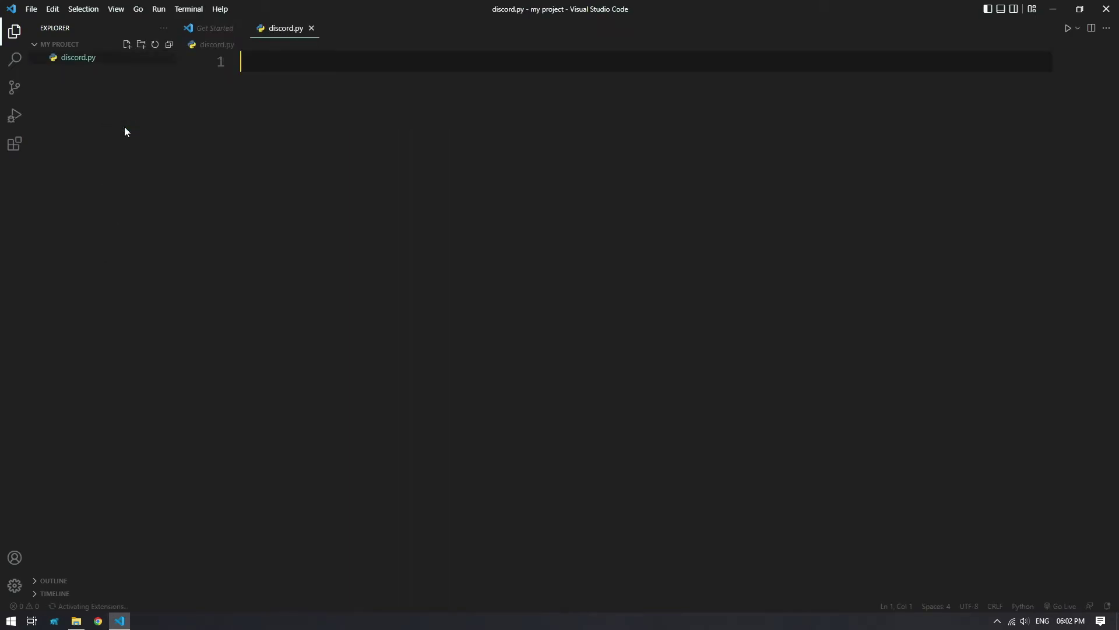
# Clear the welcome page and sidebar, then write 'import requests' and an empty url string.
pyautogui.click(246, 28)
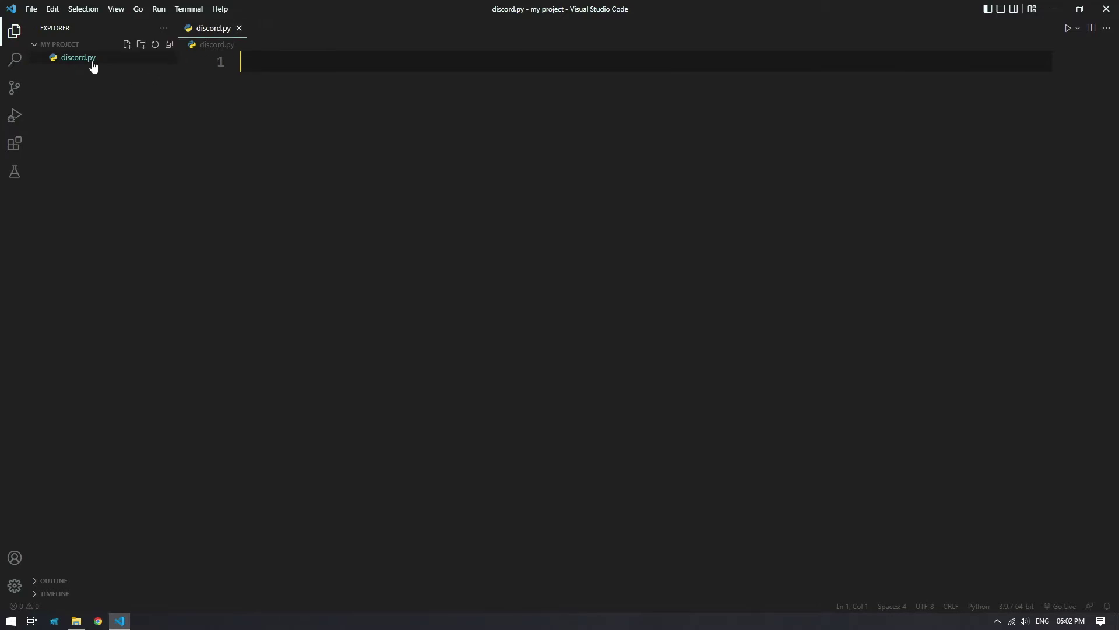
pyautogui.click(14, 31)
pyautogui.click(245, 62)
pyautogui.write('impo')
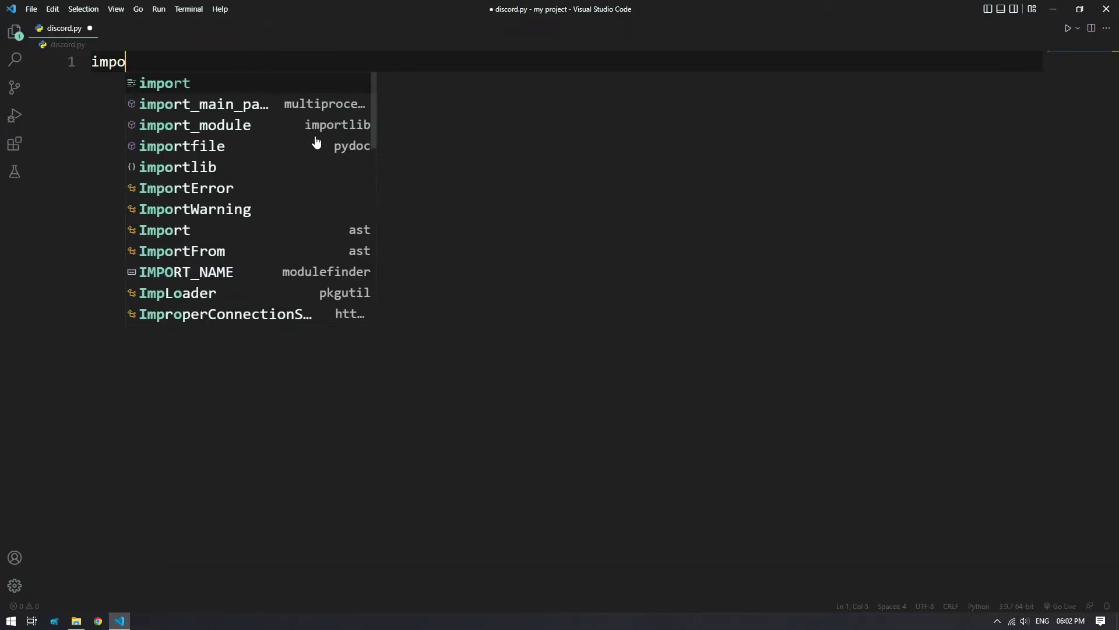
pyautogui.write('rt request')
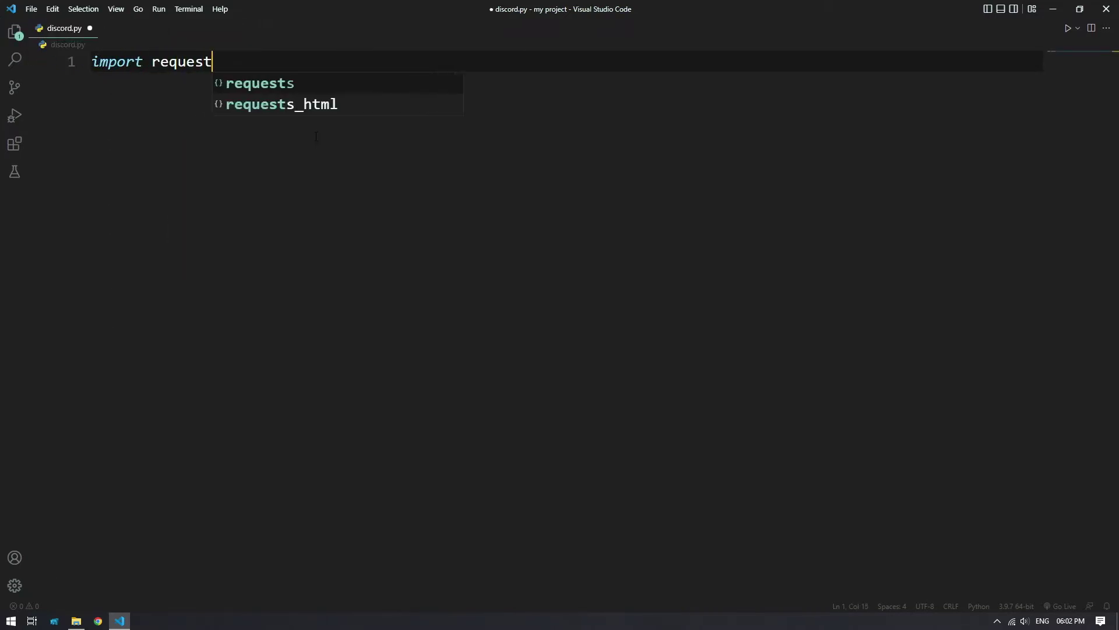
pyautogui.write('s')
pyautogui.press('Return')
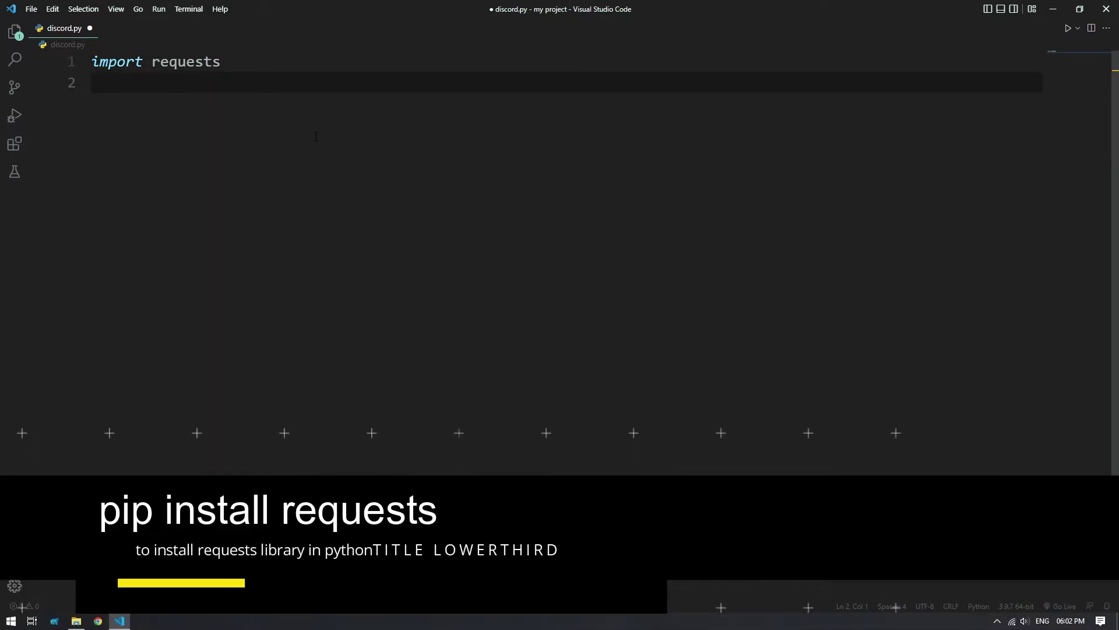
pyautogui.write('url')
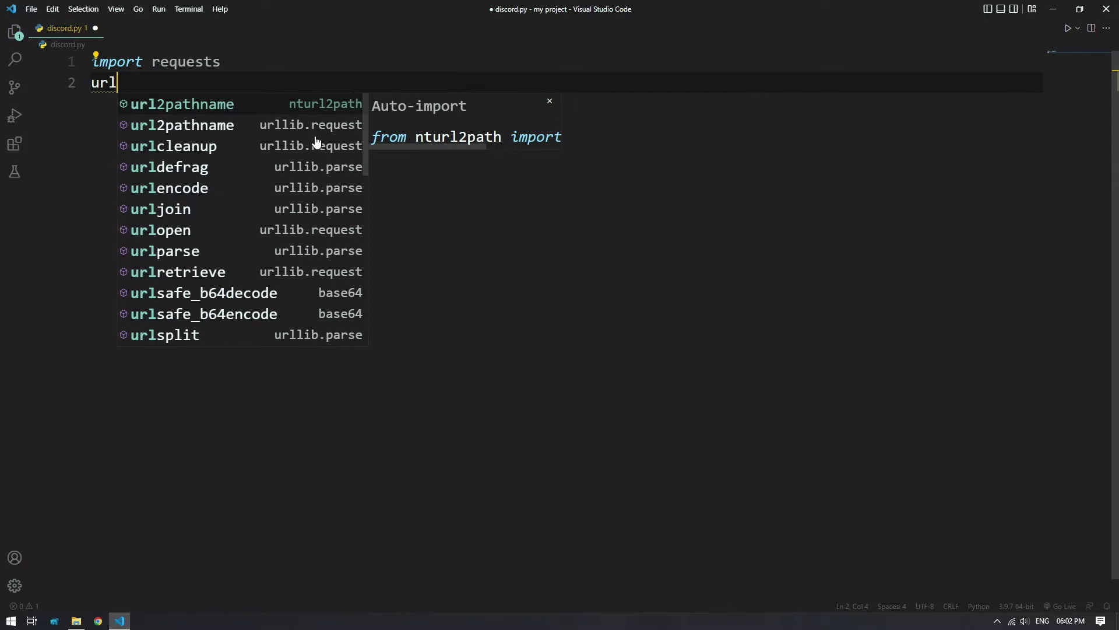
pyautogui.write(' = "')
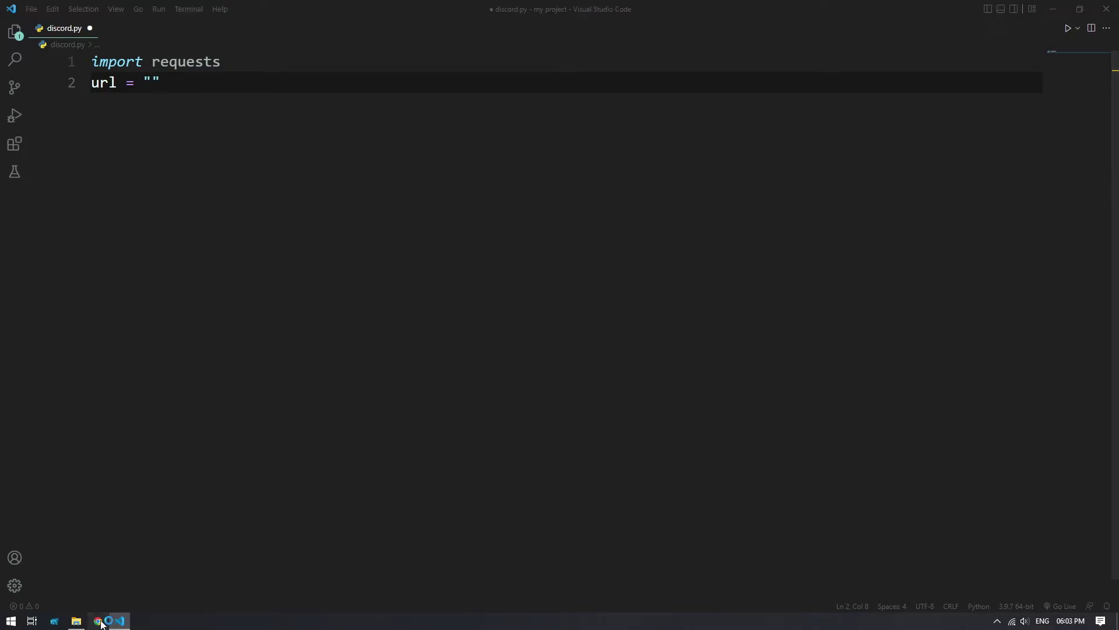
# Switch to the browser and open the Techno Focus server's general channel in Discord.
pyautogui.click(98, 621)
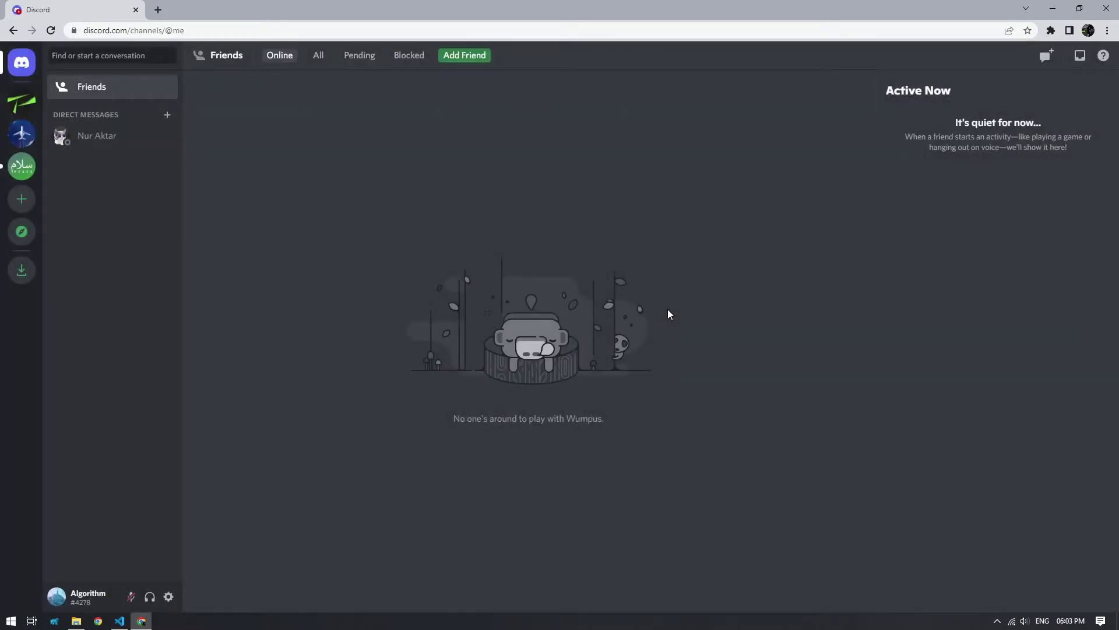
pyautogui.click(21, 105)
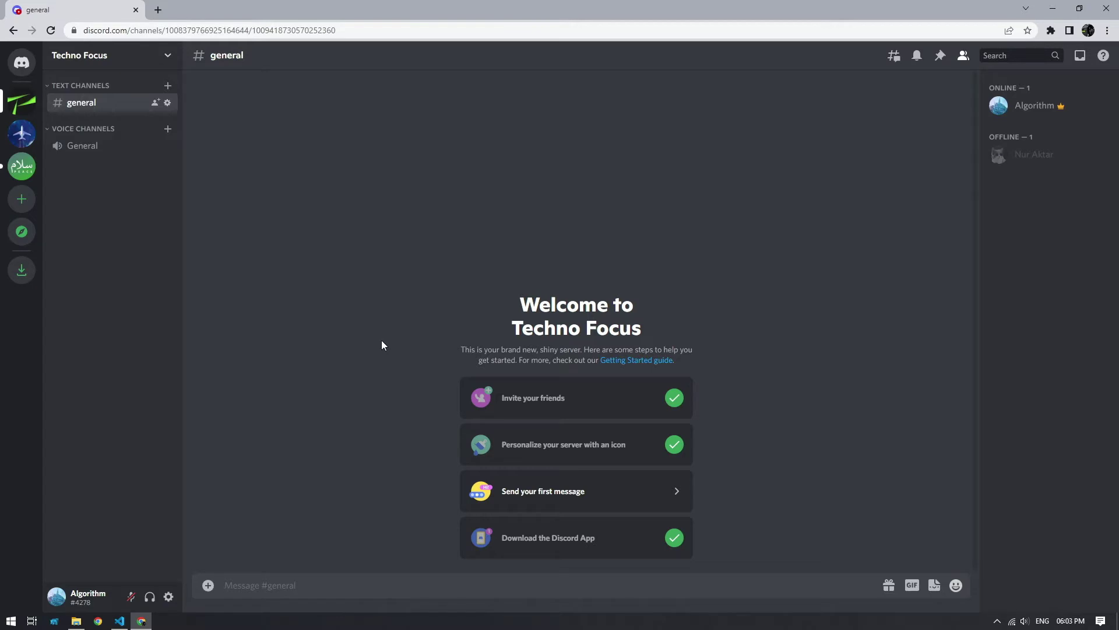
# With the Network inspector cleared, send 'hello world' and inspect the resulting messages POST request.
pyautogui.press('F12')
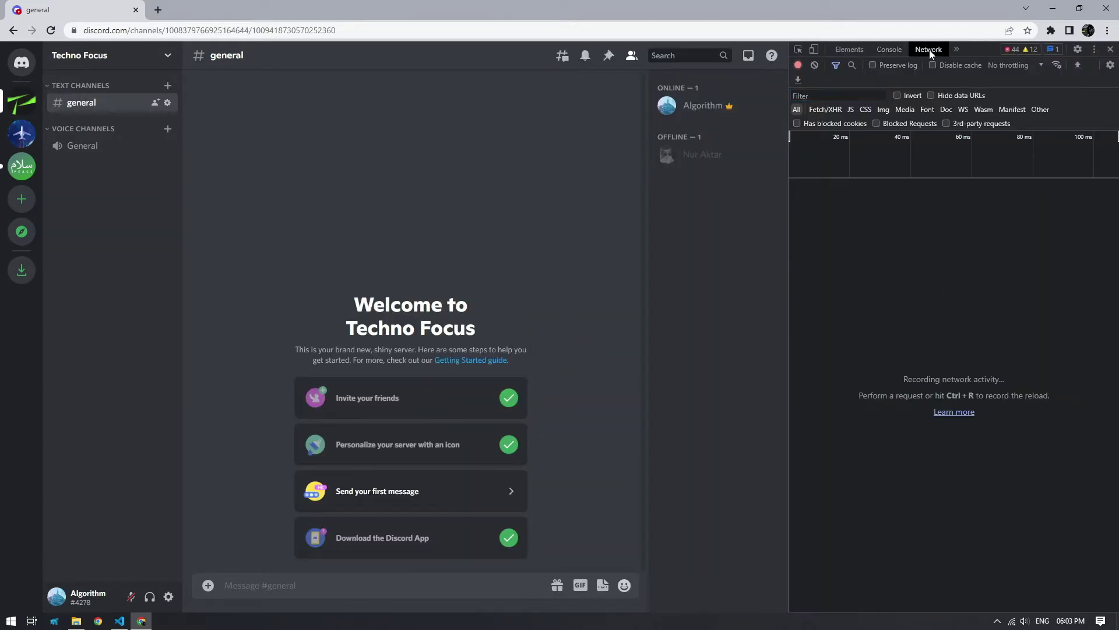
pyautogui.click(816, 69)
pyautogui.write('hello')
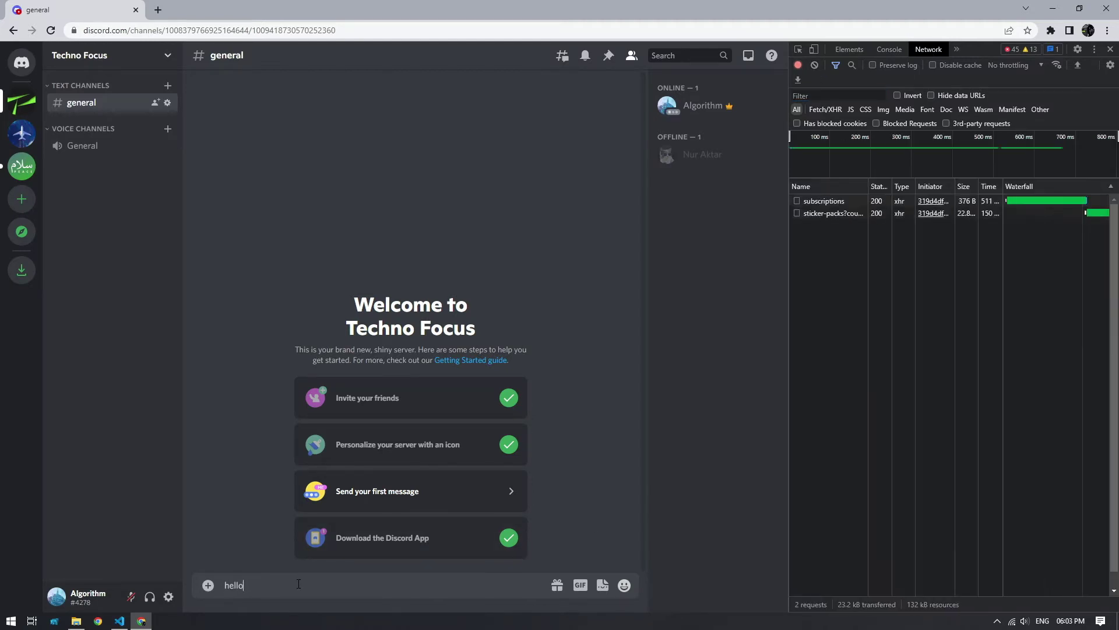
pyautogui.write(' world')
pyautogui.press('Return')
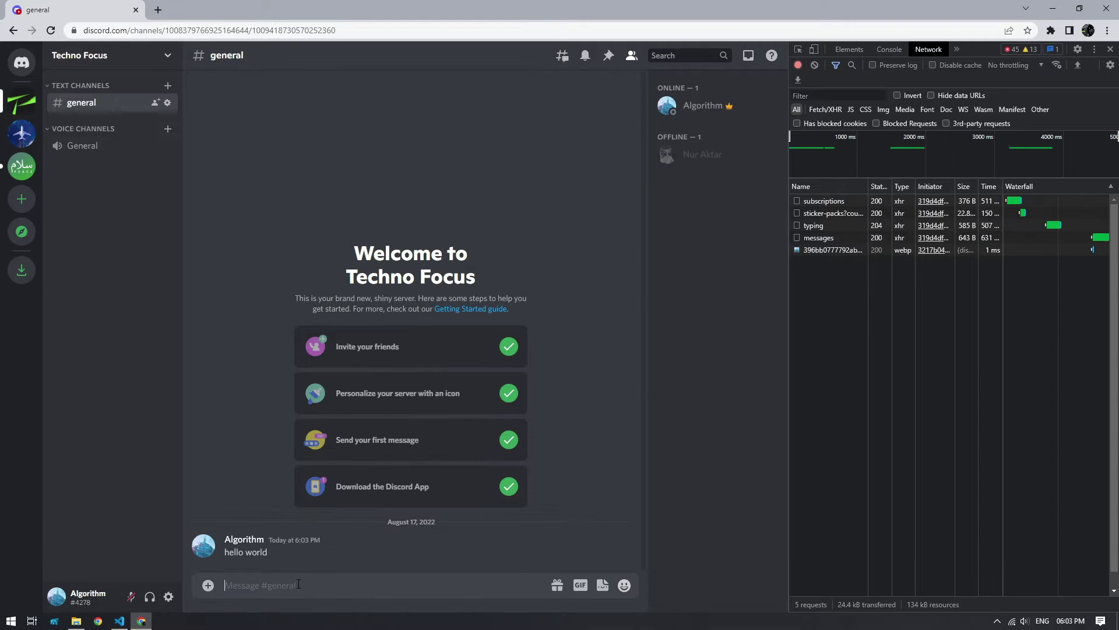
pyautogui.click(811, 236)
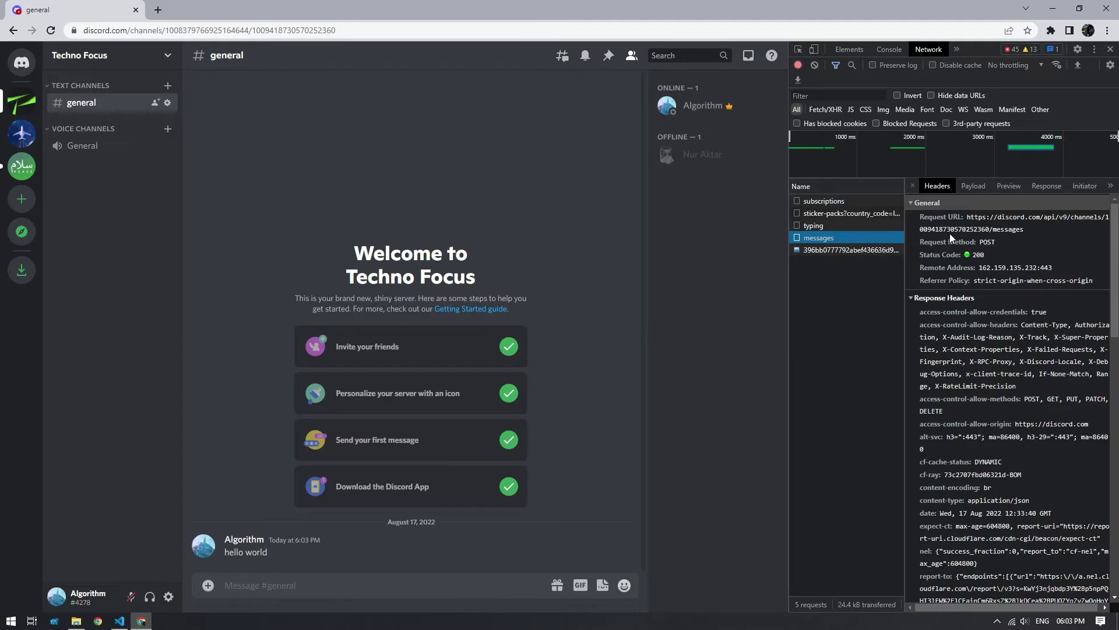
# Copy the Request URL of the messages request from its Headers.
pyautogui.click(954, 217)
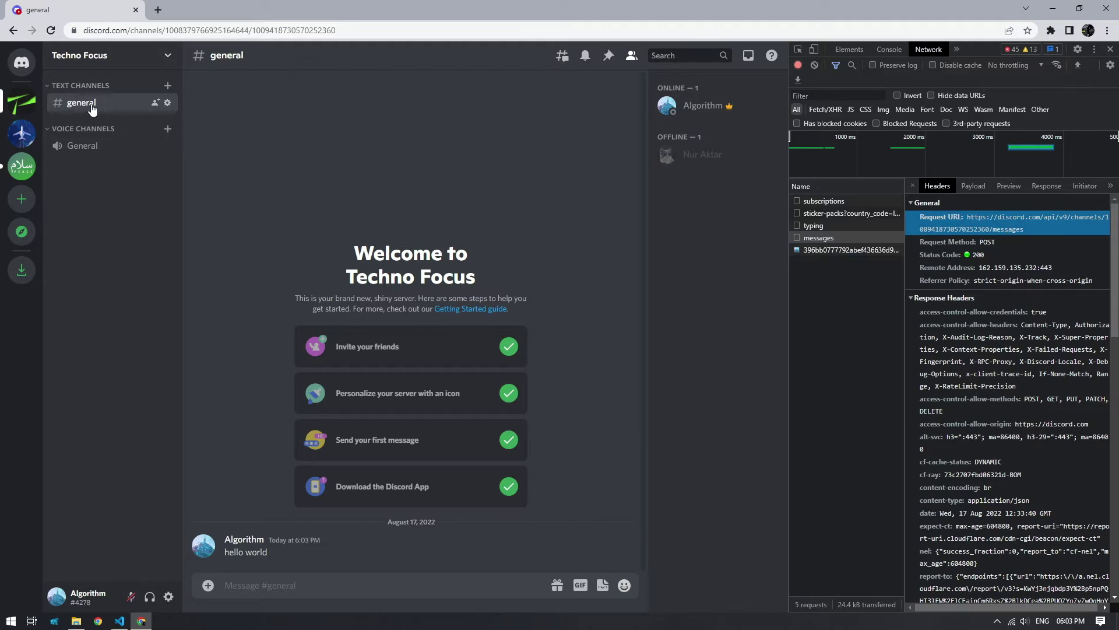
pyautogui.rightClick(978, 218)
pyautogui.click(995, 227)
# Paste the channel's messages API address into the url string in discord.py.
pyautogui.click(119, 620)
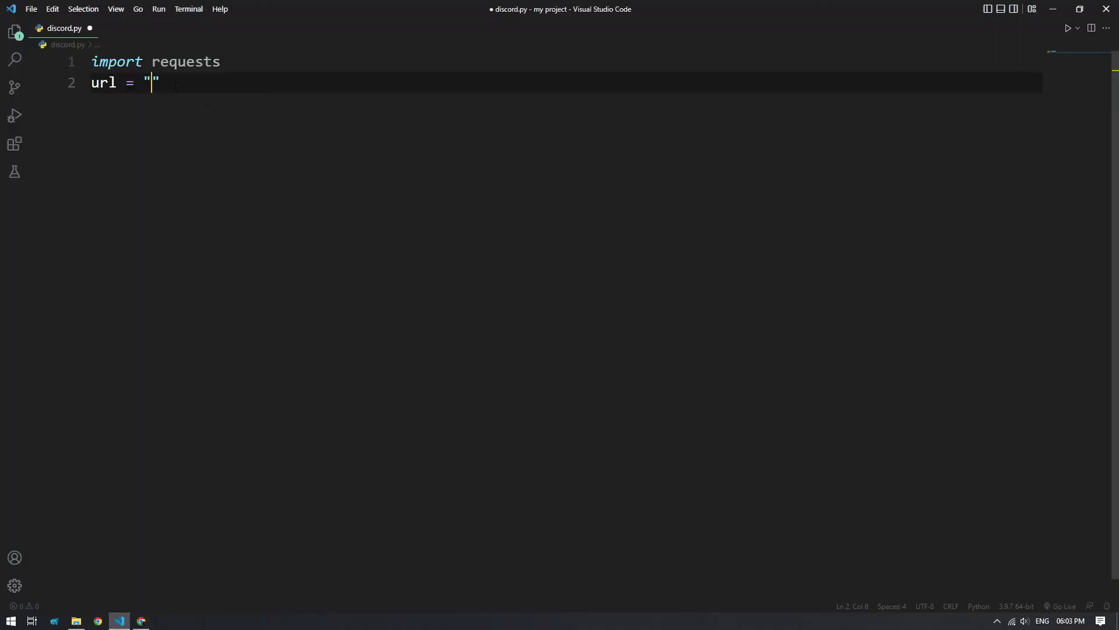
pyautogui.hotkey('ctrl', 'v')
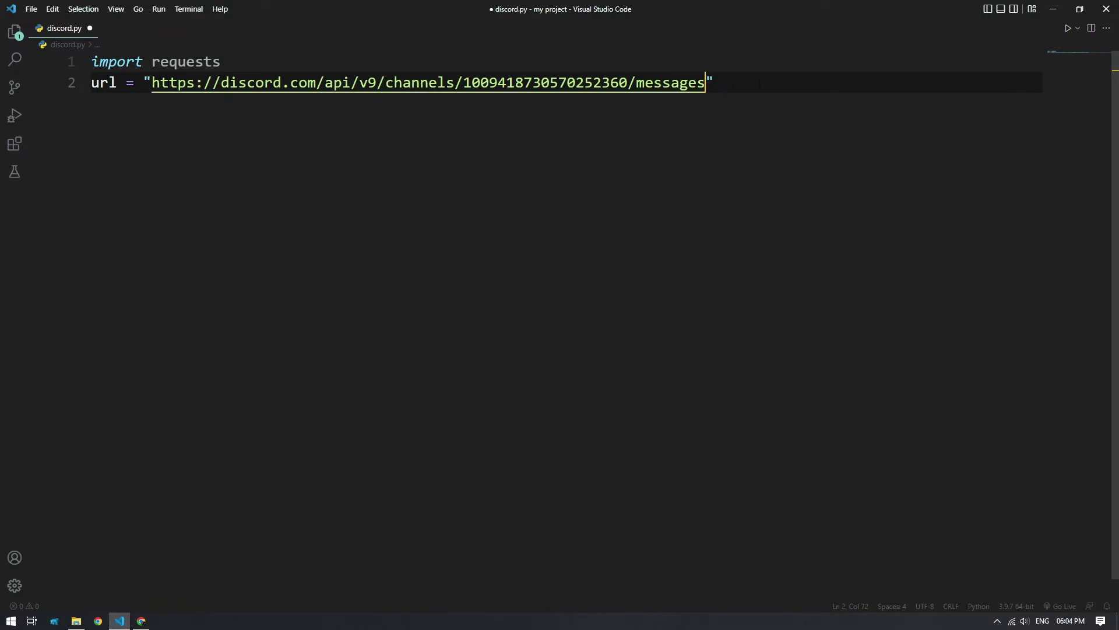
pyautogui.press('Return')
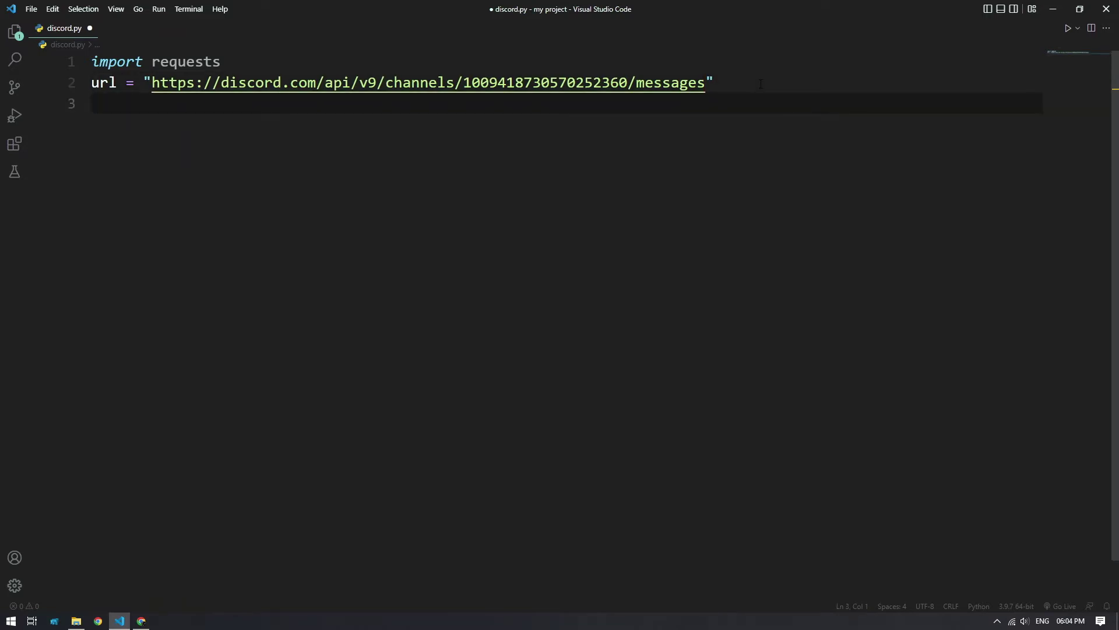
# Separate the url line from the import with a blank line and start an empty auth = { dictionary.
pyautogui.press('Up')
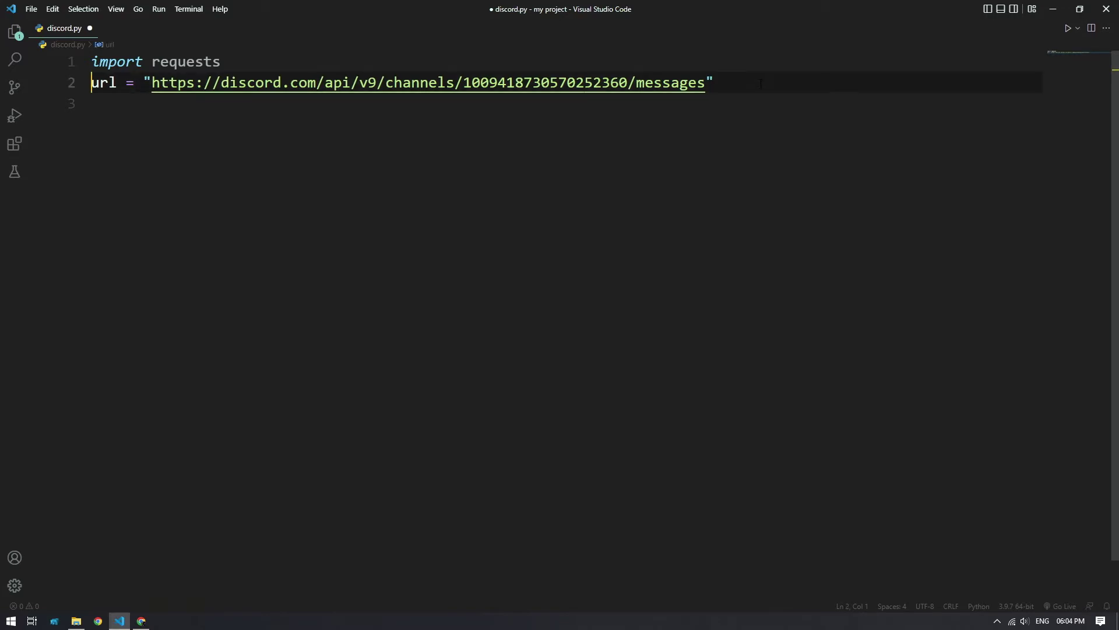
pyautogui.press('Down')
pyautogui.press('Return')
pyautogui.press('Up')
pyautogui.press('Up')
pyautogui.press('Return')
pyautogui.press('Down')
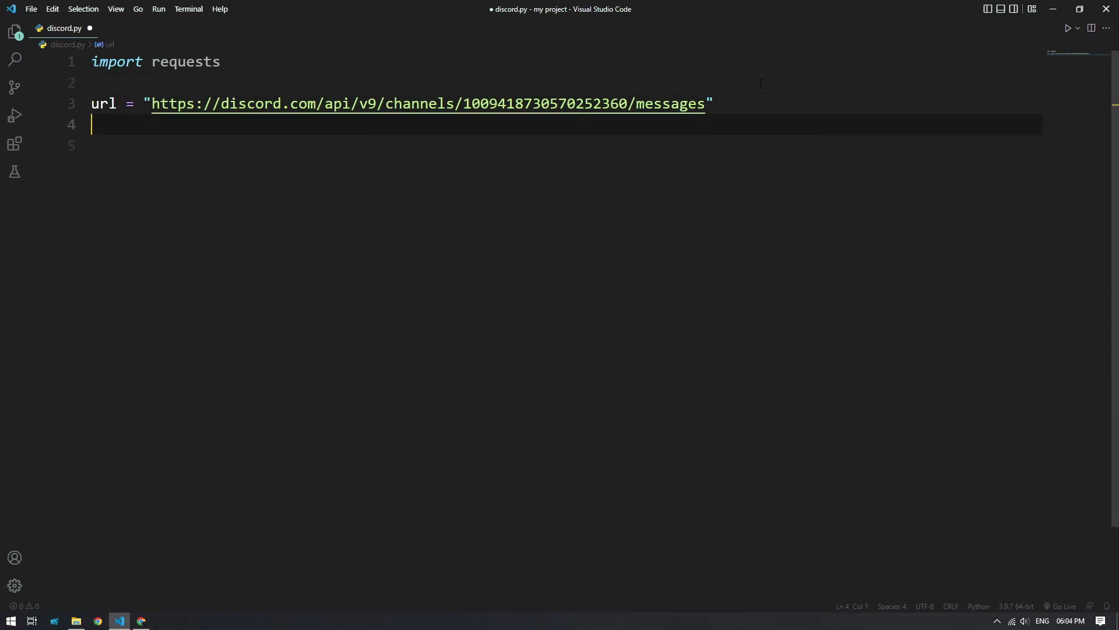
pyautogui.press('Down')
pyautogui.press('BackSpace')
pyautogui.write('auth')
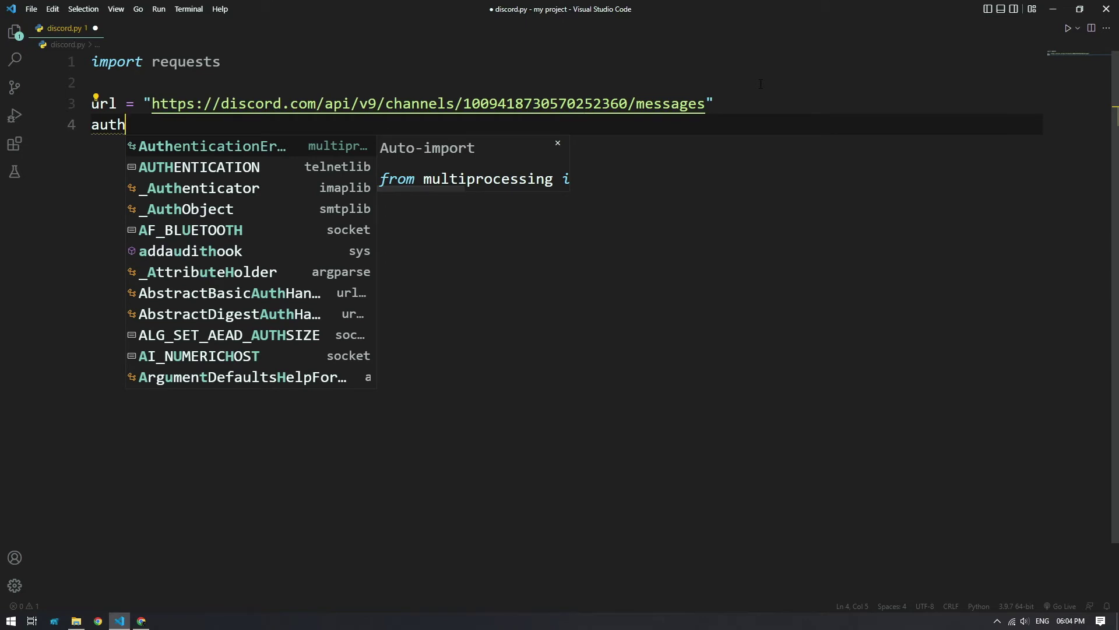
pyautogui.write(' = {')
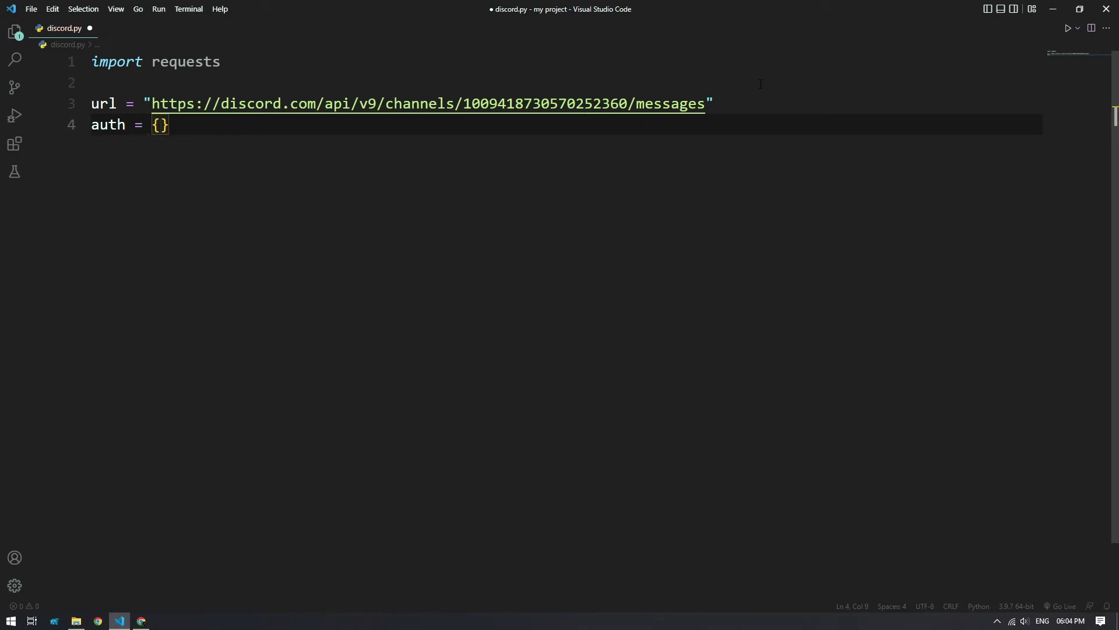
pyautogui.press('Return')
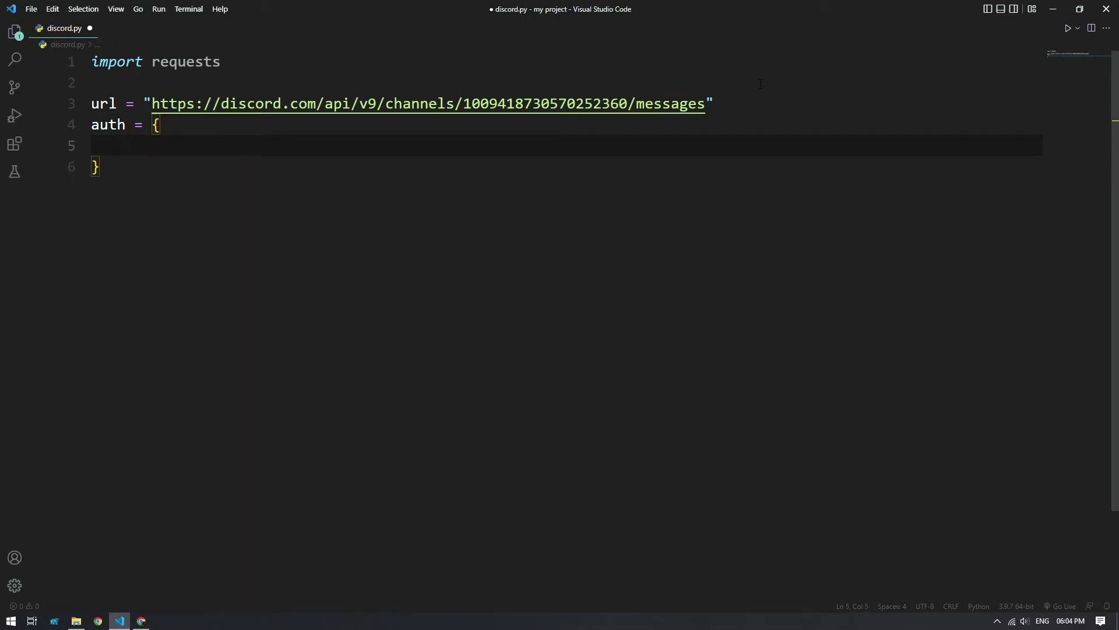
# Copy the authorization request header from DevTools and return to discord.py.
pyautogui.click(141, 620)
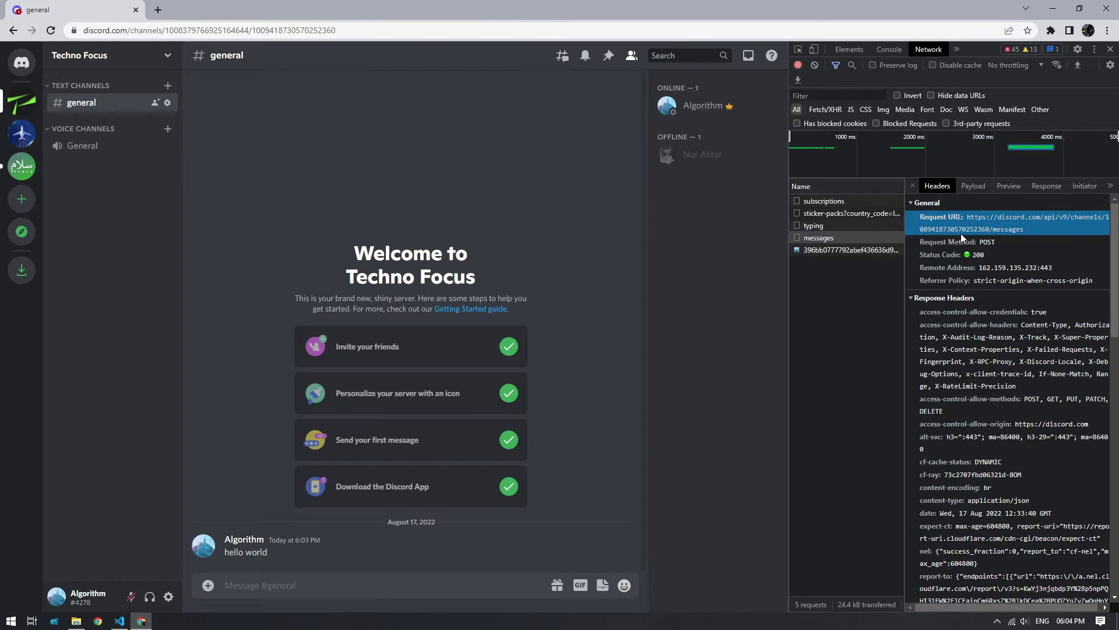
pyautogui.scroll(-4, 961, 234)
pyautogui.scroll(-3, 958, 235)
pyautogui.scroll(-3, 958, 235)
pyautogui.scroll(-5, 959, 238)
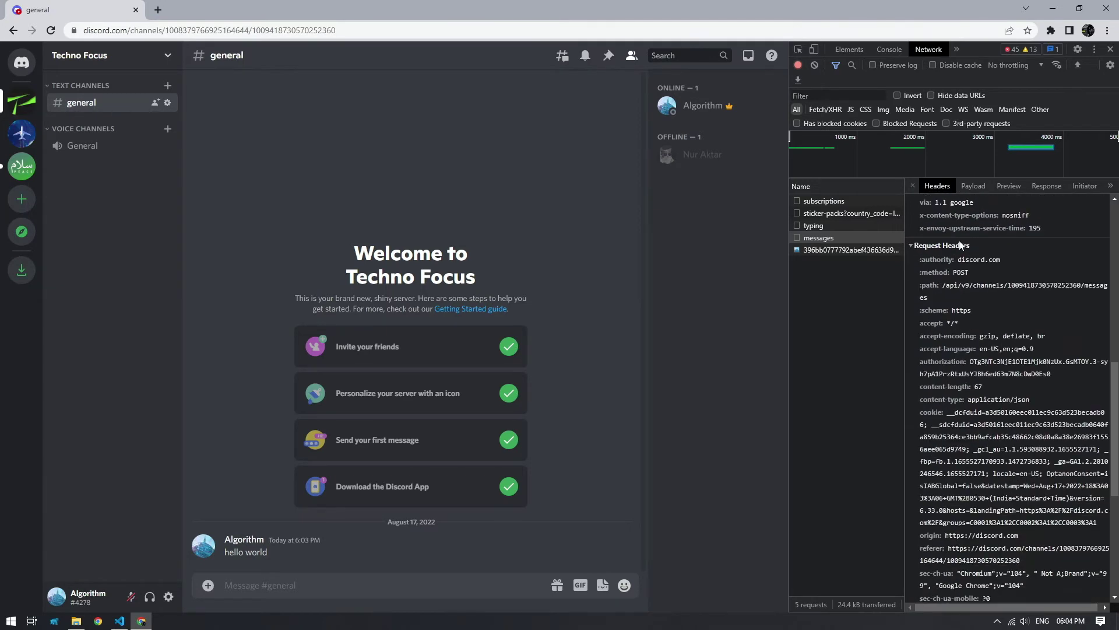
pyautogui.click(945, 265)
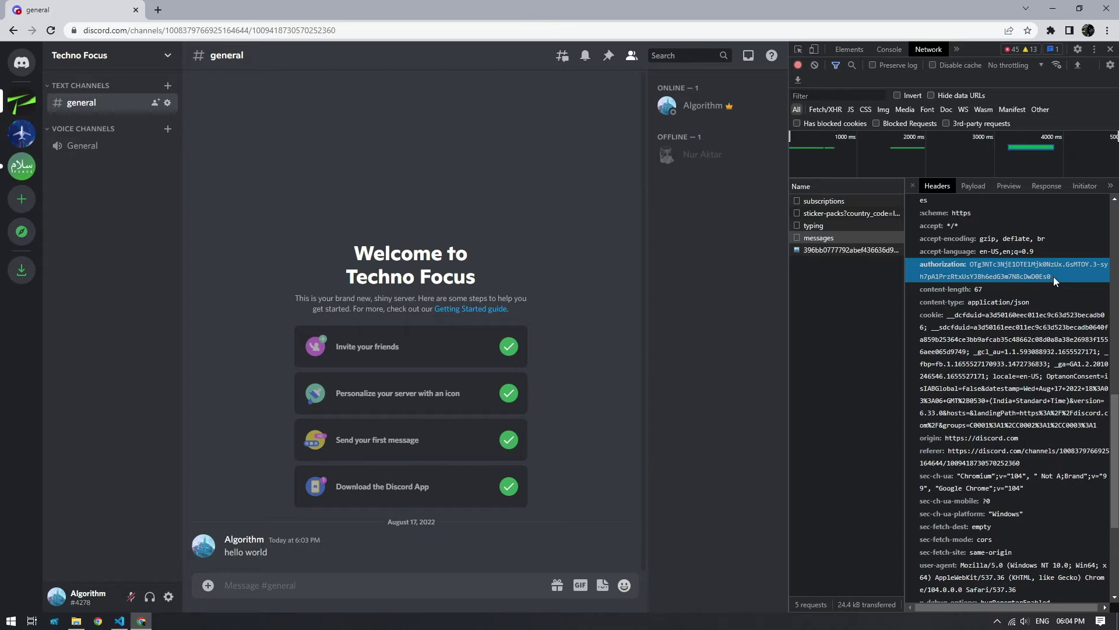
pyautogui.rightClick(952, 264)
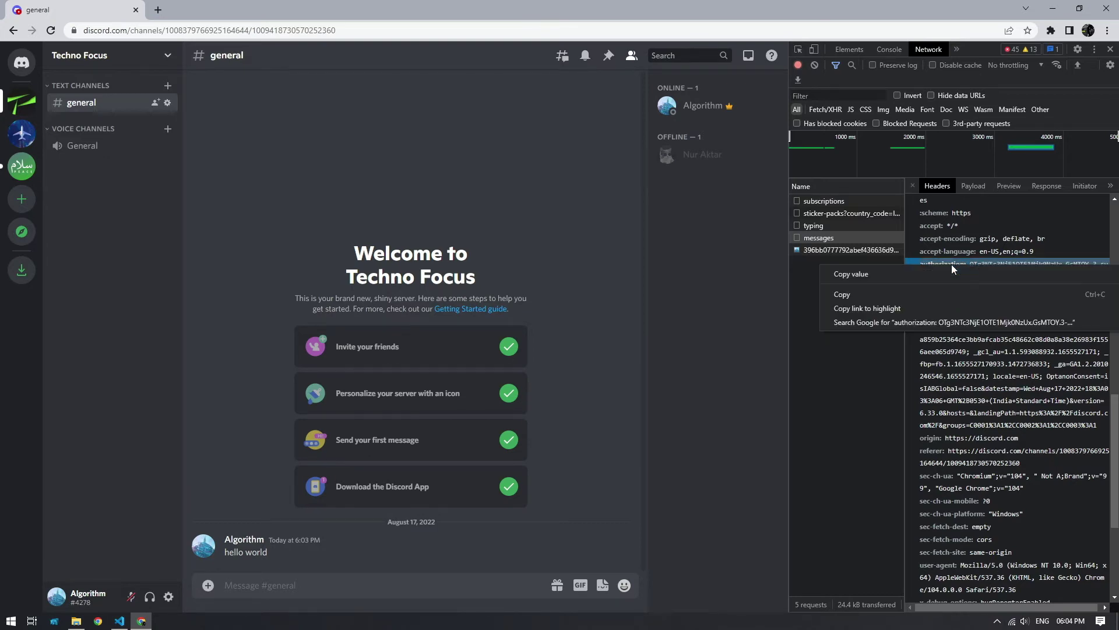
pyautogui.click(950, 294)
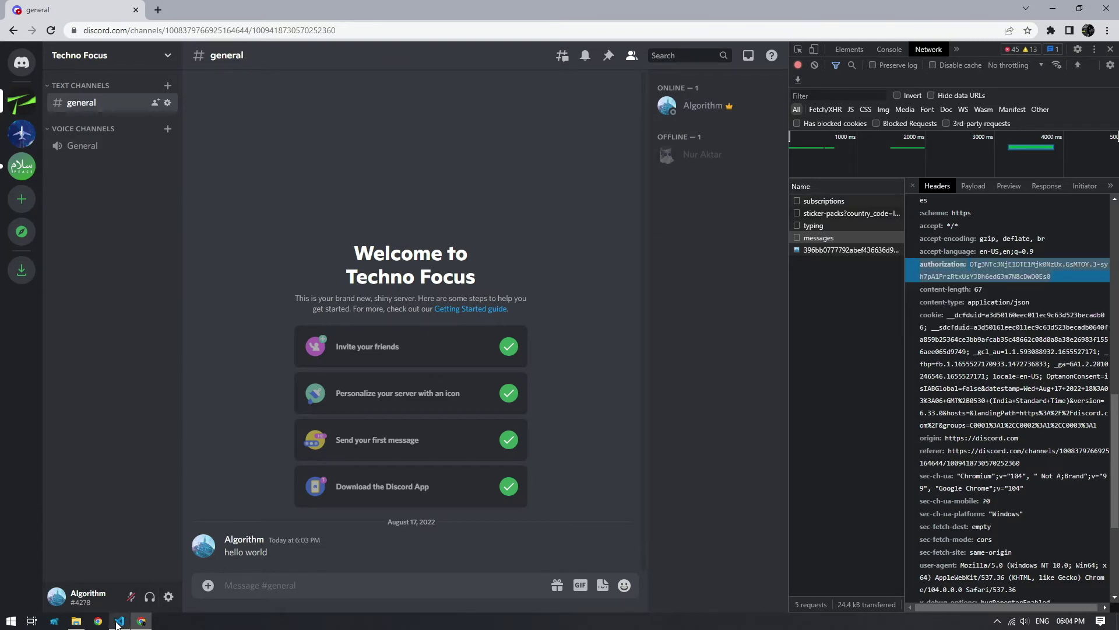
pyautogui.click(120, 622)
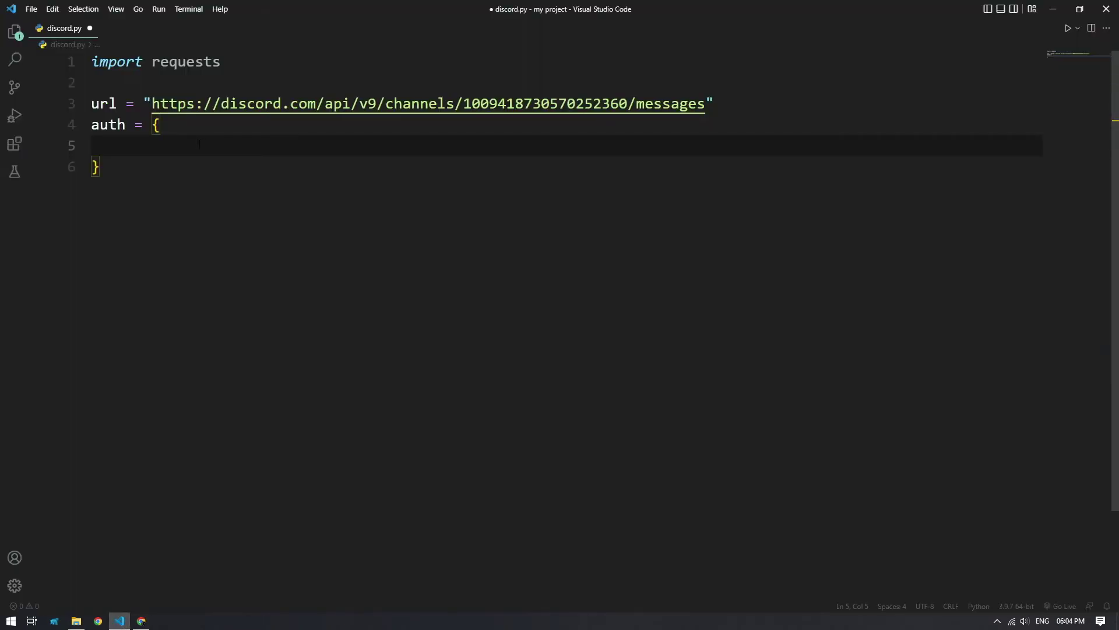
# Paste the authorization header into auth and wrap its key and token in single quotes.
pyautogui.hotkey('ctrl', 'v')
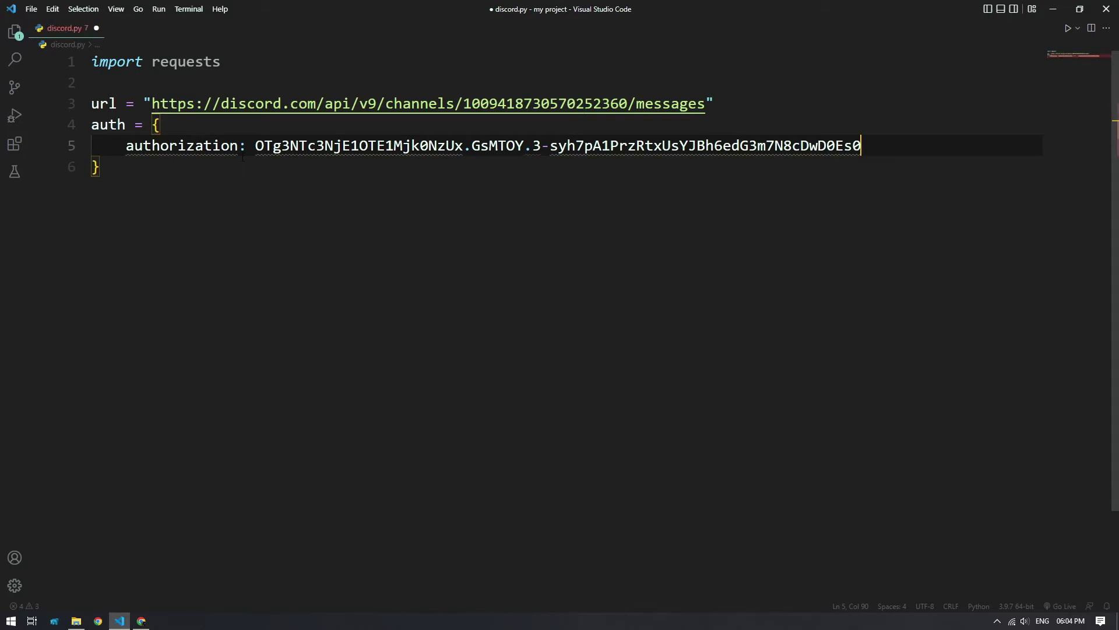
pyautogui.doubleClick(140, 145)
pyautogui.write("'")
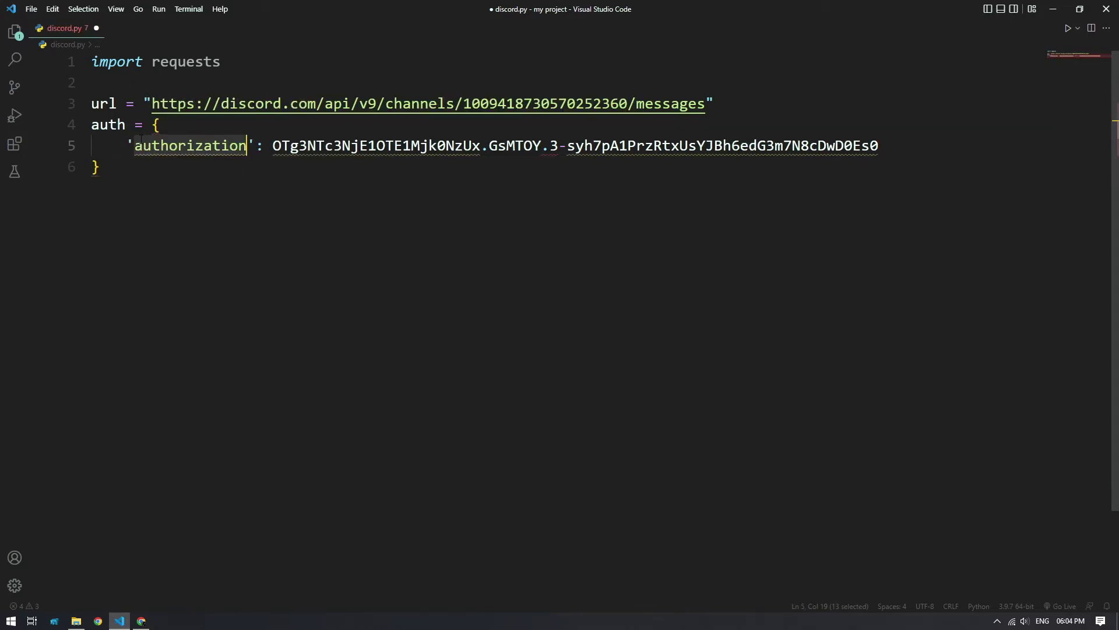
pyautogui.moveTo(272, 145); pyautogui.dragTo(880, 146)
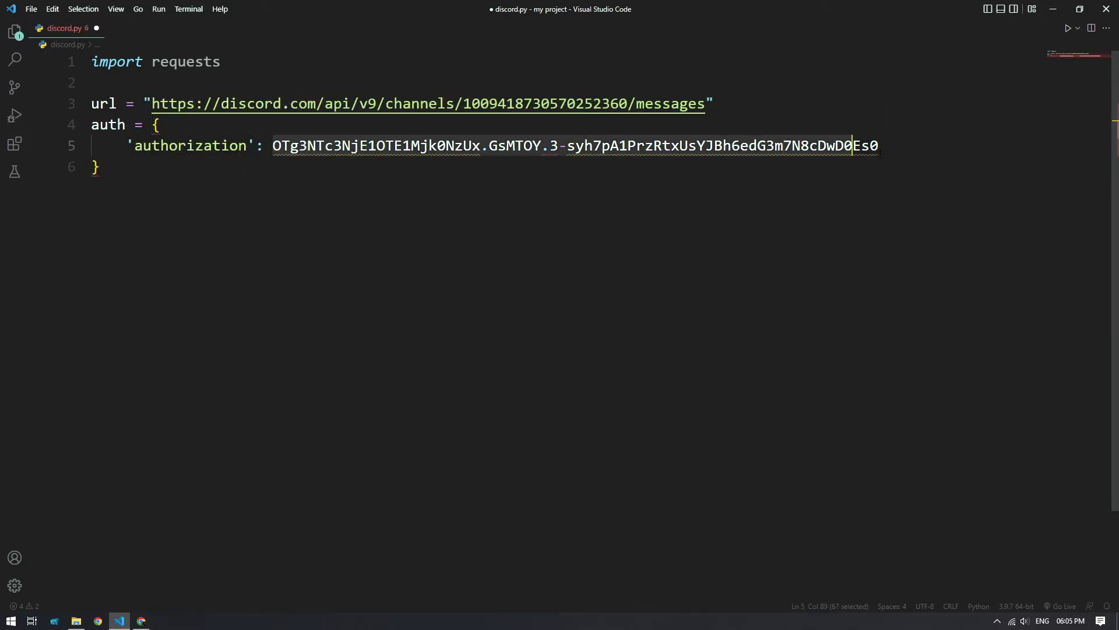
pyautogui.write("'")
pyautogui.press('End')
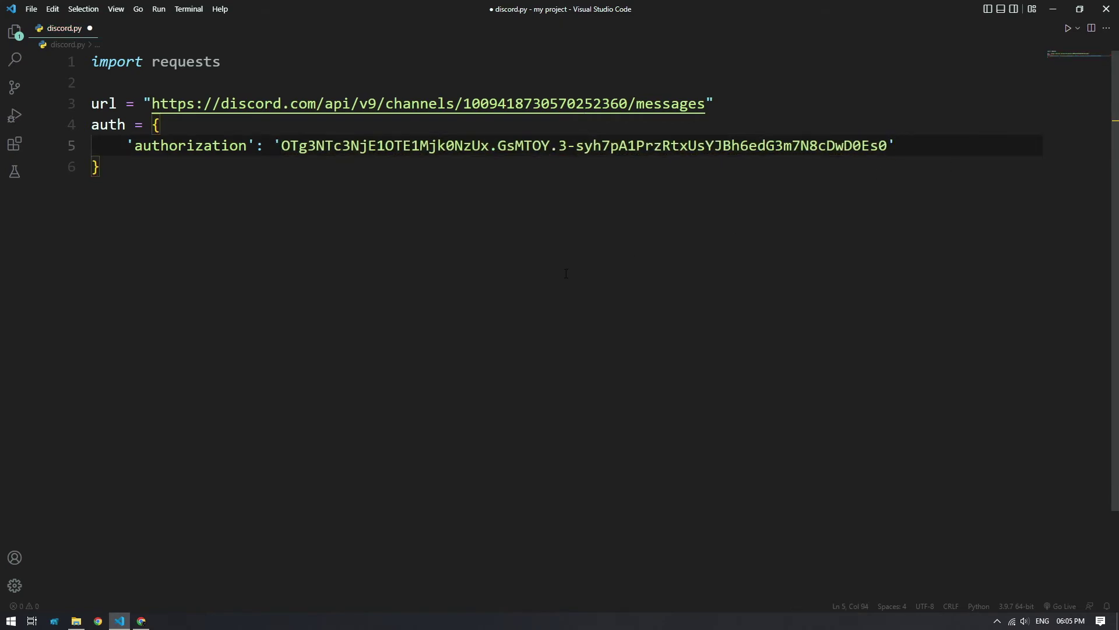
# Add a msg dictionary with content 'this is my message!' below the auth dictionary.
pyautogui.click(352, 166)
pyautogui.press('Return')
pyautogui.write('msg ')
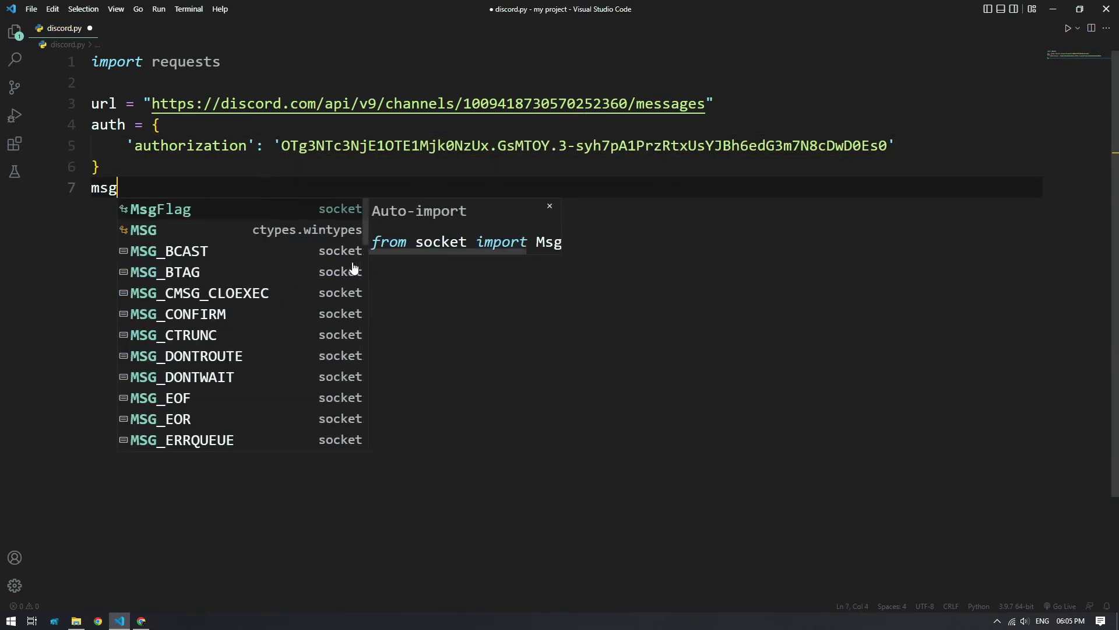
pyautogui.write('= {')
pyautogui.press('Return')
pyautogui.write("'")
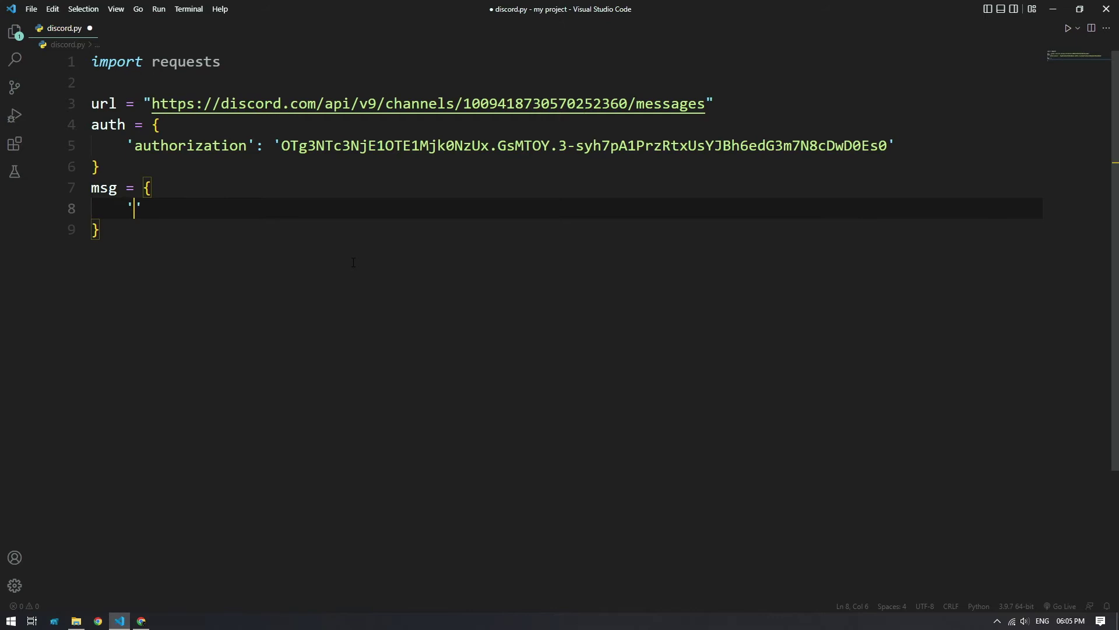
pyautogui.write('content')
pyautogui.write("':'this is m")
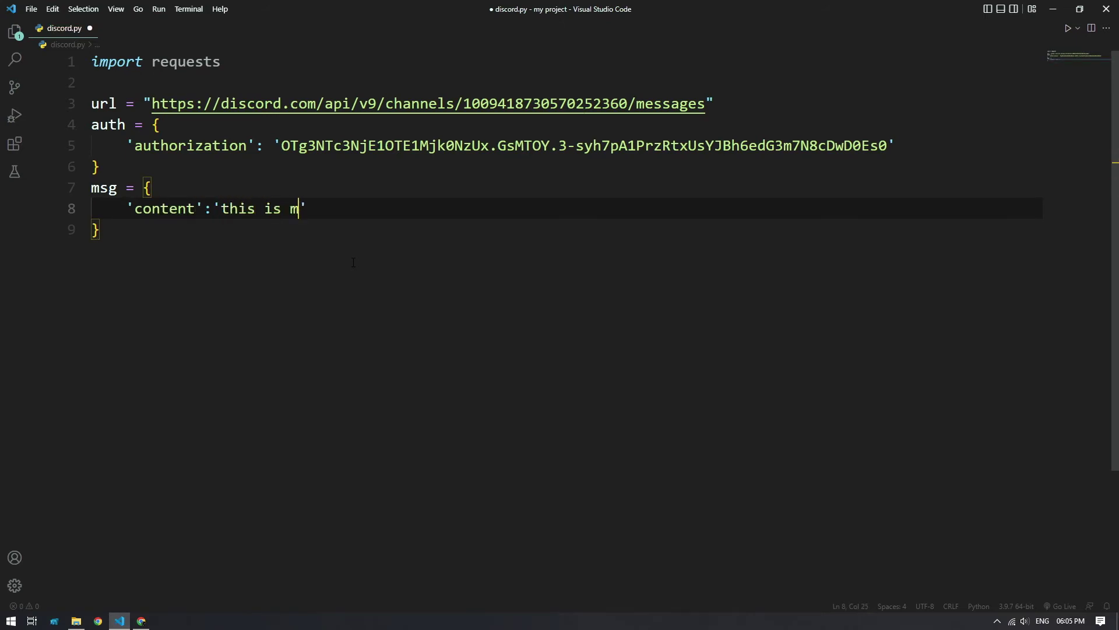
pyautogui.write('y message!')
pyautogui.press('Down')
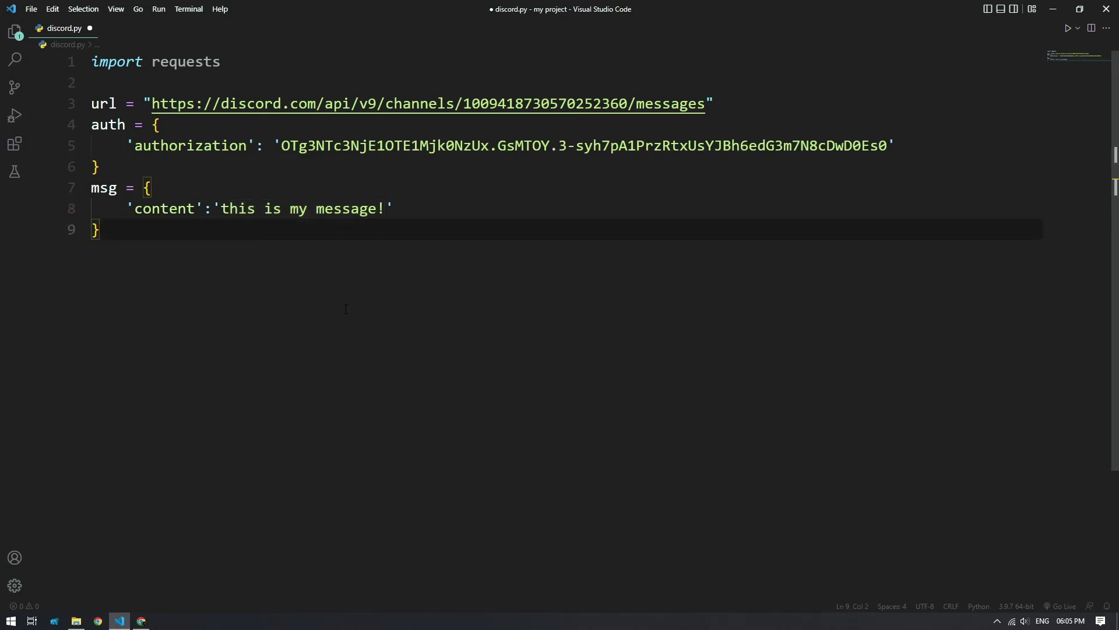
pyautogui.press('Return')
pyautogui.press('Return')
pyautogui.write('# sending msg')
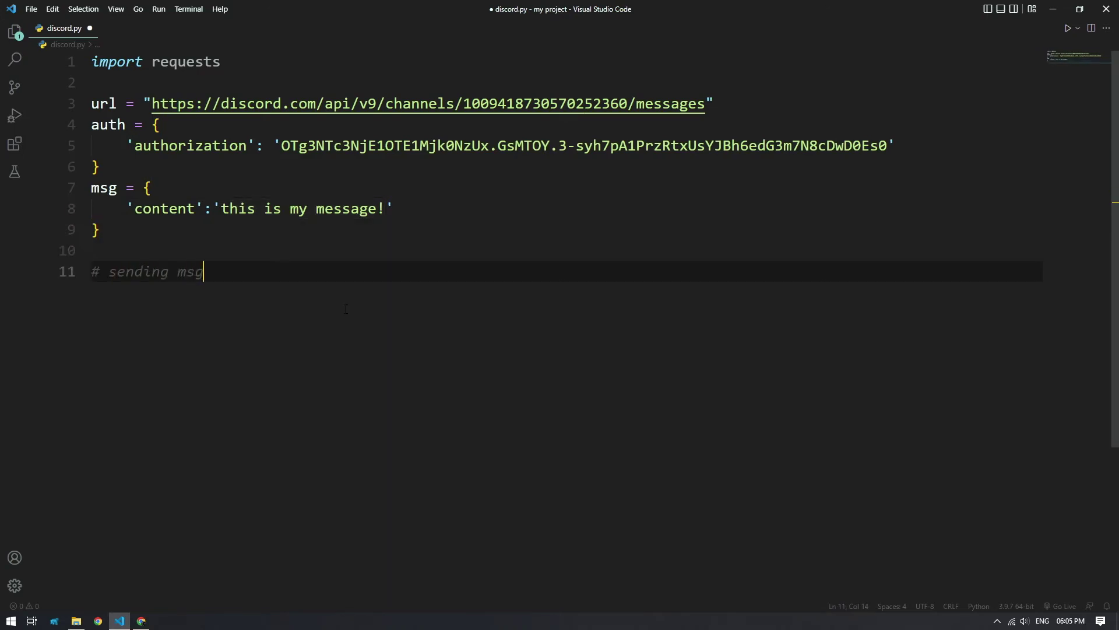
pyautogui.press('Return')
pyautogui.write('reque')
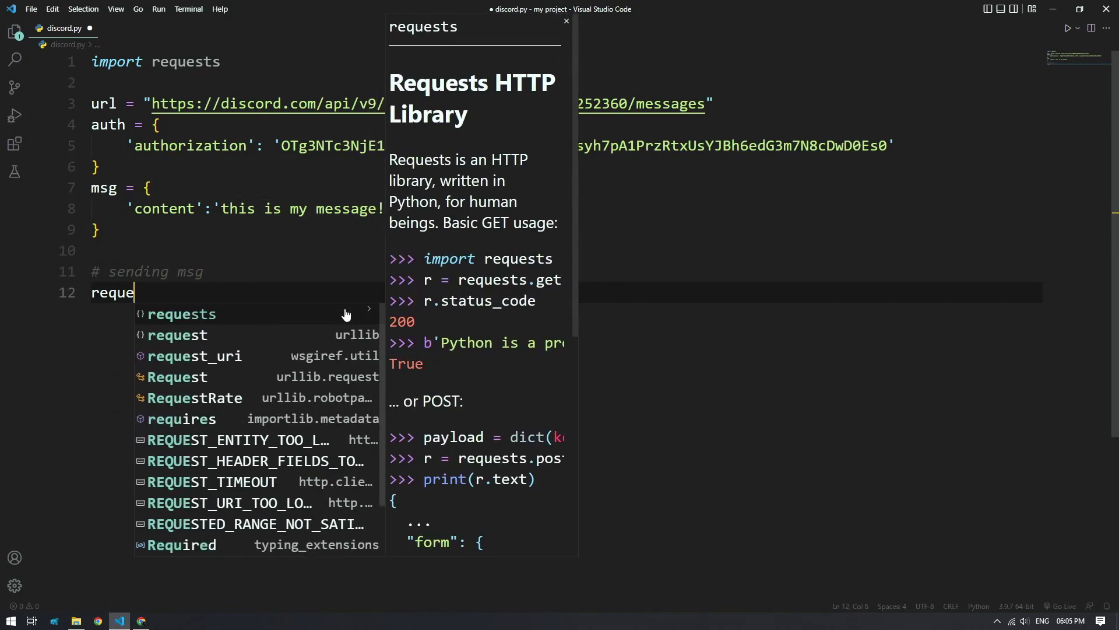
pyautogui.write('sts.post')
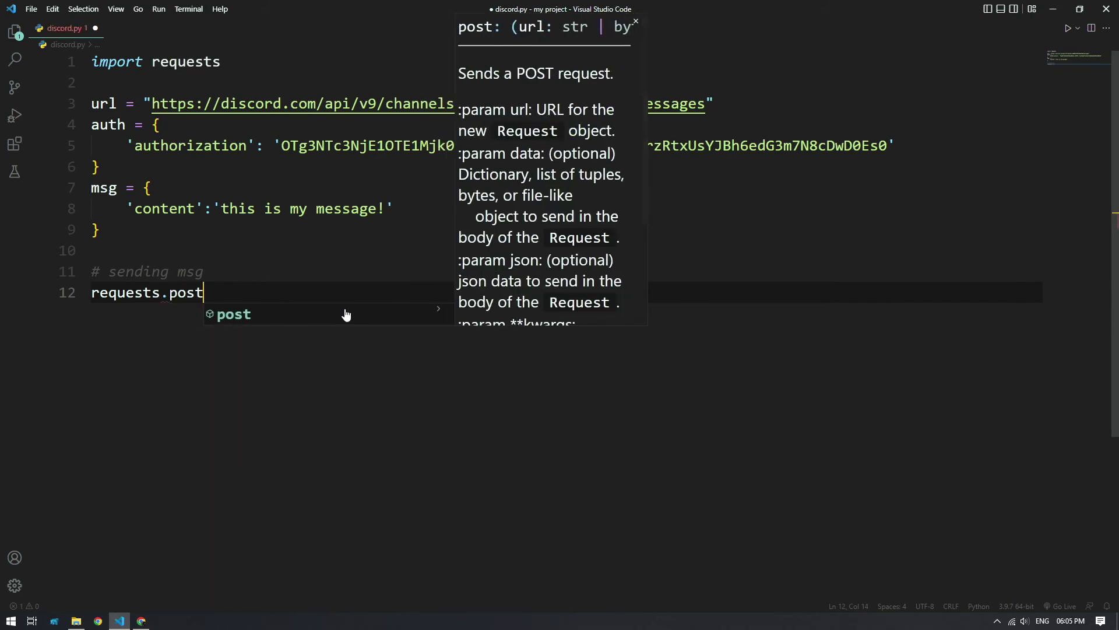
pyautogui.write('(')
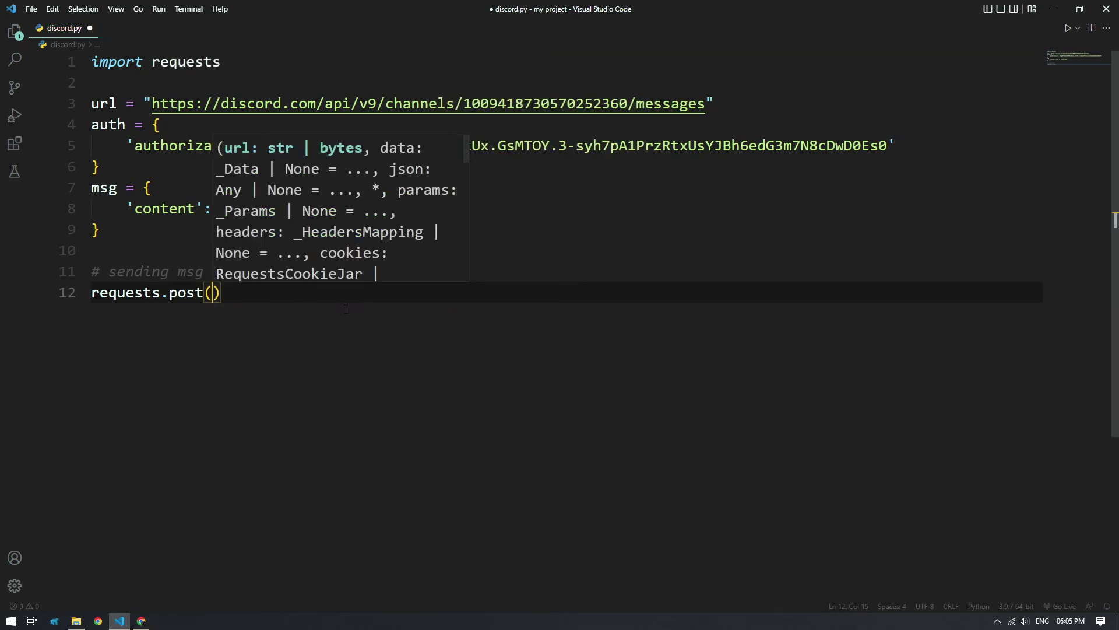
pyautogui.write('url, ')
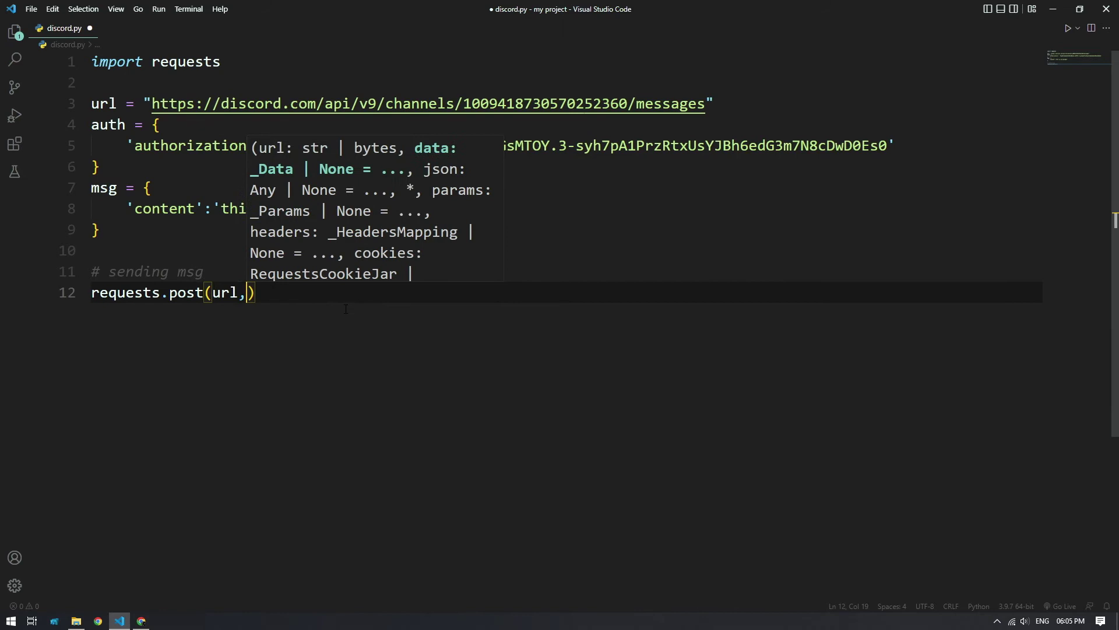
pyautogui.write('header =')
# Write requests.post(url, headers = auth, data = msg) on line 12.
pyautogui.press('BackSpace')
pyautogui.press('BackSpace')
pyautogui.press('BackSpace')
pyautogui.write('s')
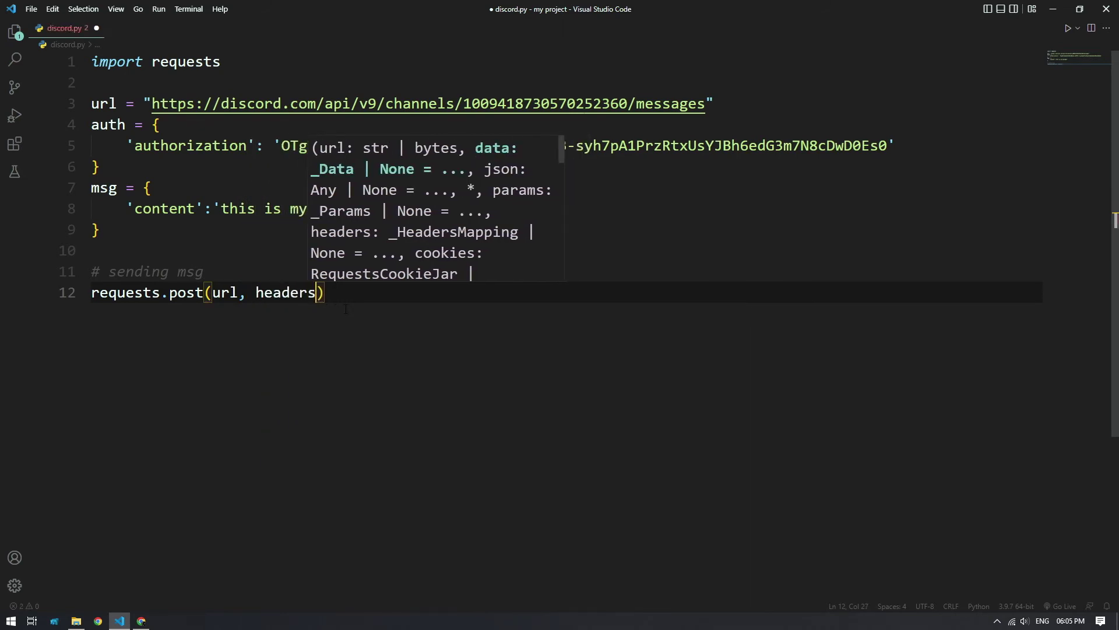
pyautogui.write(' = auth, ')
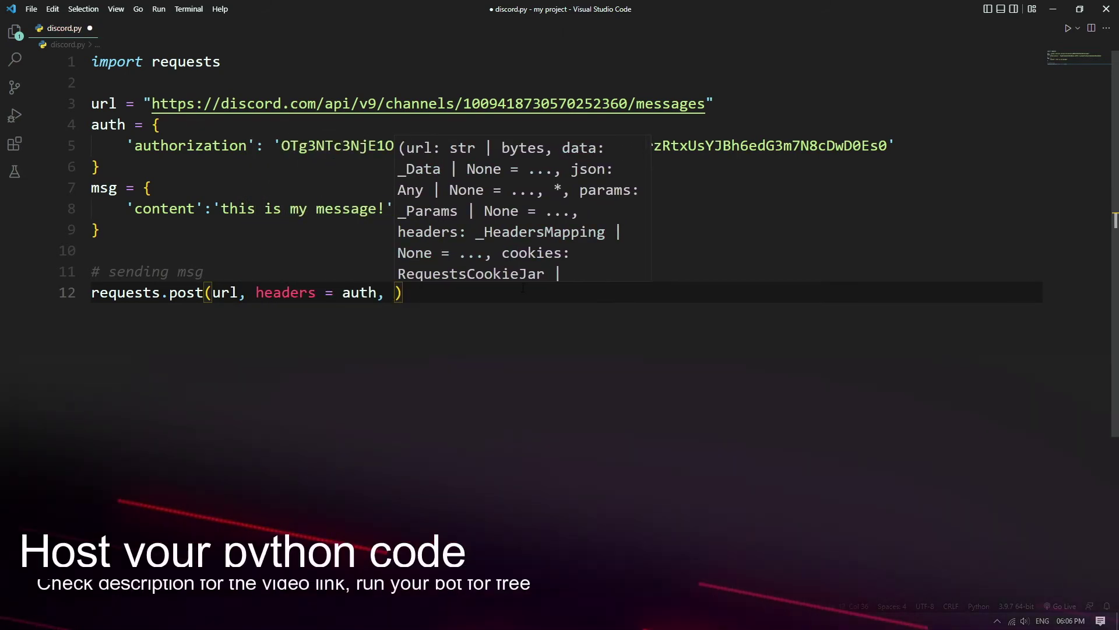
pyautogui.write('data = msg')
pyautogui.press('Escape')
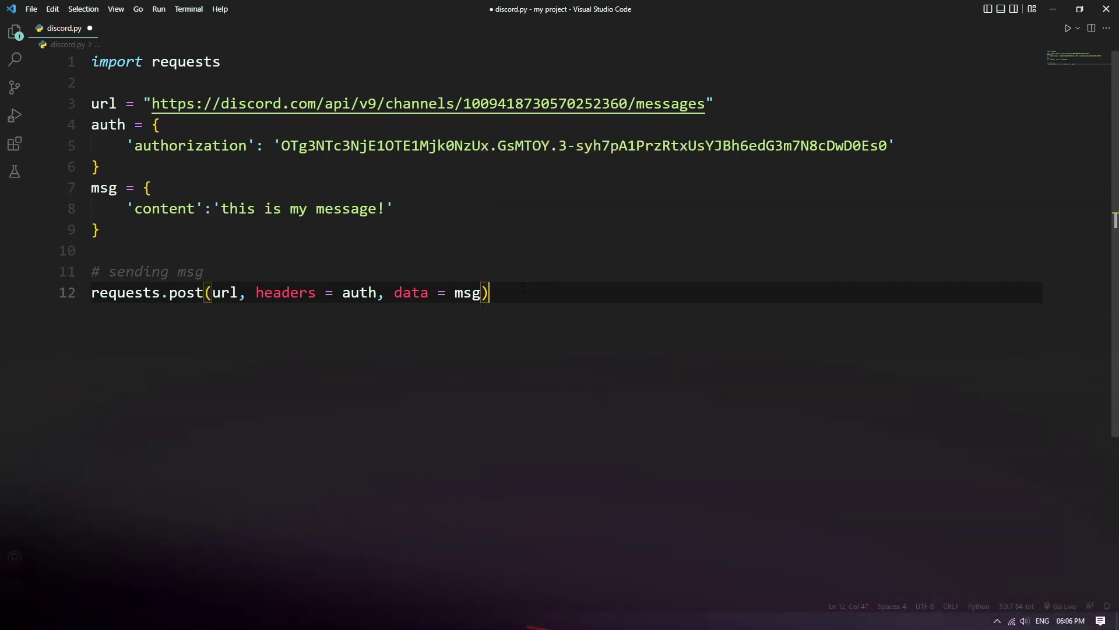
# Save the script and type 'python .\discord.py' in the integrated terminal without running it.
pyautogui.hotkey('ctrl', 's')
pyautogui.hotkey('ctrl', '`')
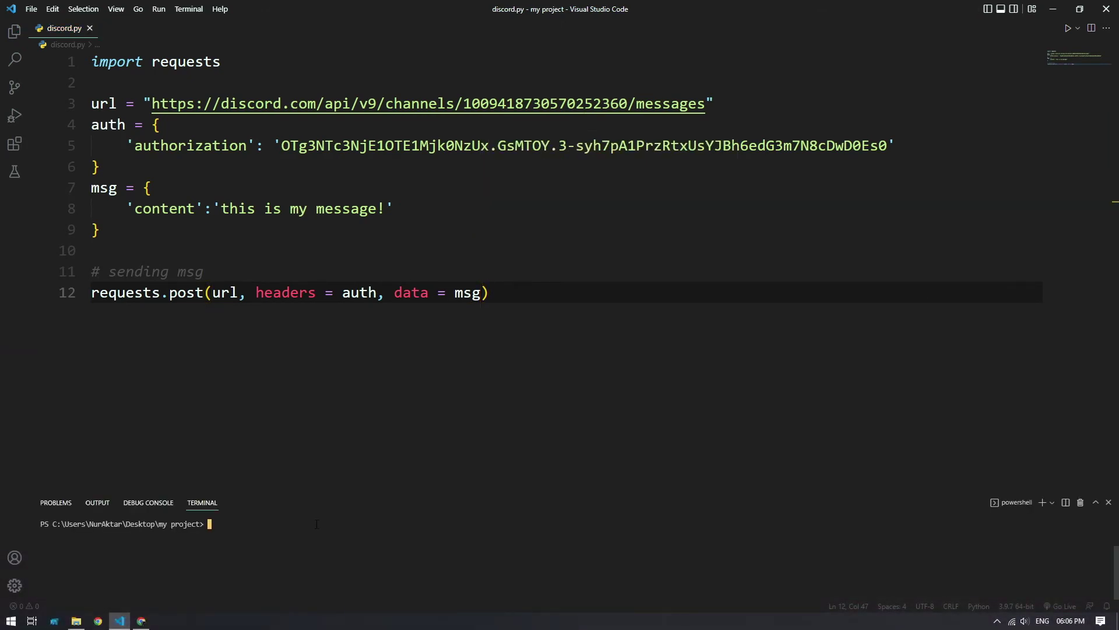
pyautogui.write('python di')
pyautogui.press('Tab')
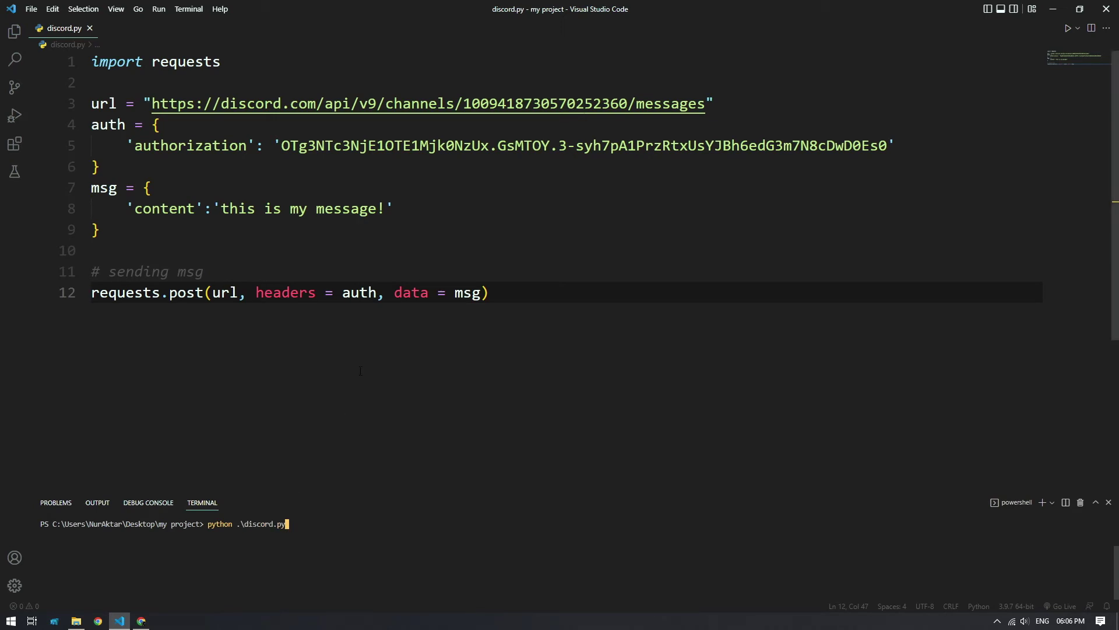
# Arrange the VS Code window over Chrome with DevTools closed so the Discord channel stays visible.
pyautogui.moveTo(561, 8)
pyautogui.mouseDown()
pyautogui.moveTo(781, 96)
pyautogui.moveTo(555, 106)
pyautogui.mouseUp()
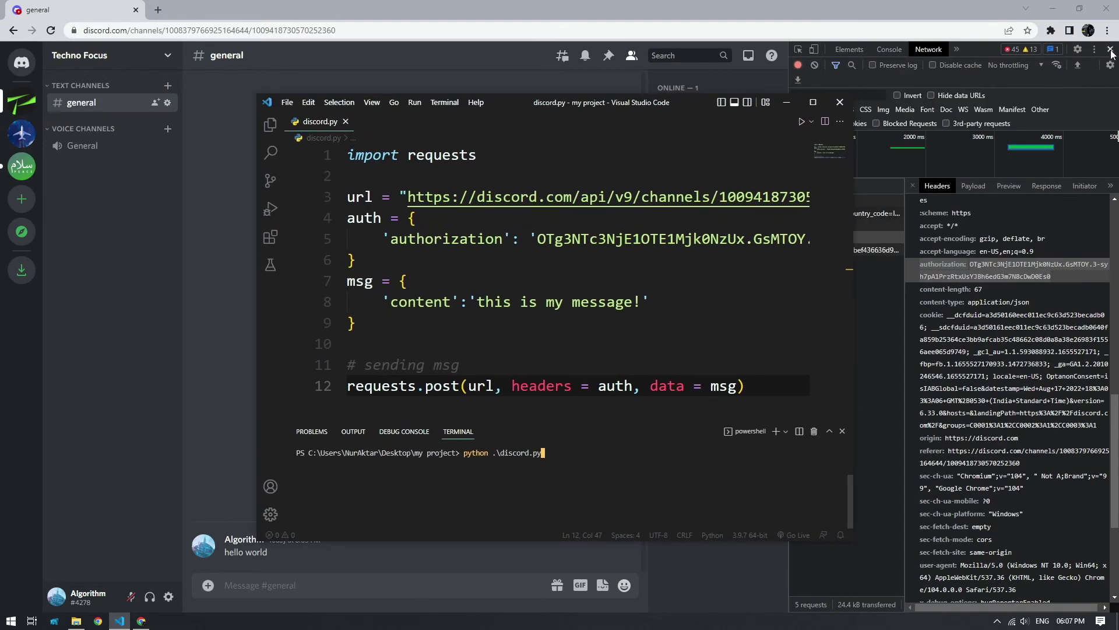
pyautogui.click(1110, 51)
pyautogui.click(120, 621)
pyautogui.moveTo(562, 102); pyautogui.dragTo(688, 35)
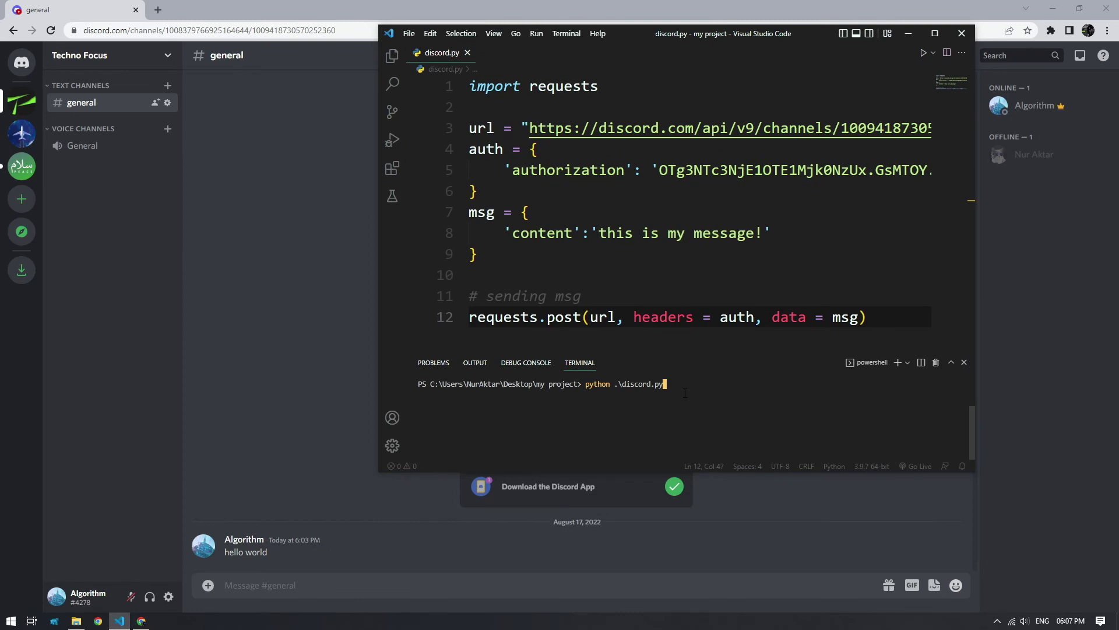
# Run discord.py and confirm 'this is my message!' appears in the general channel.
pyautogui.press('Return')
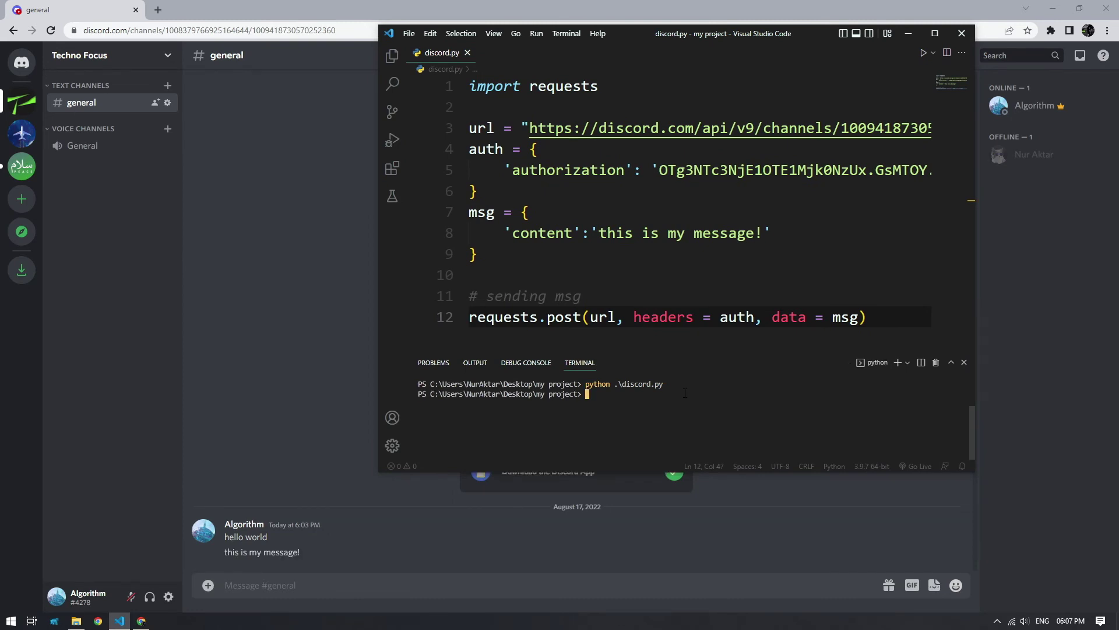
pyautogui.moveTo(227, 553); pyautogui.dragTo(322, 550)
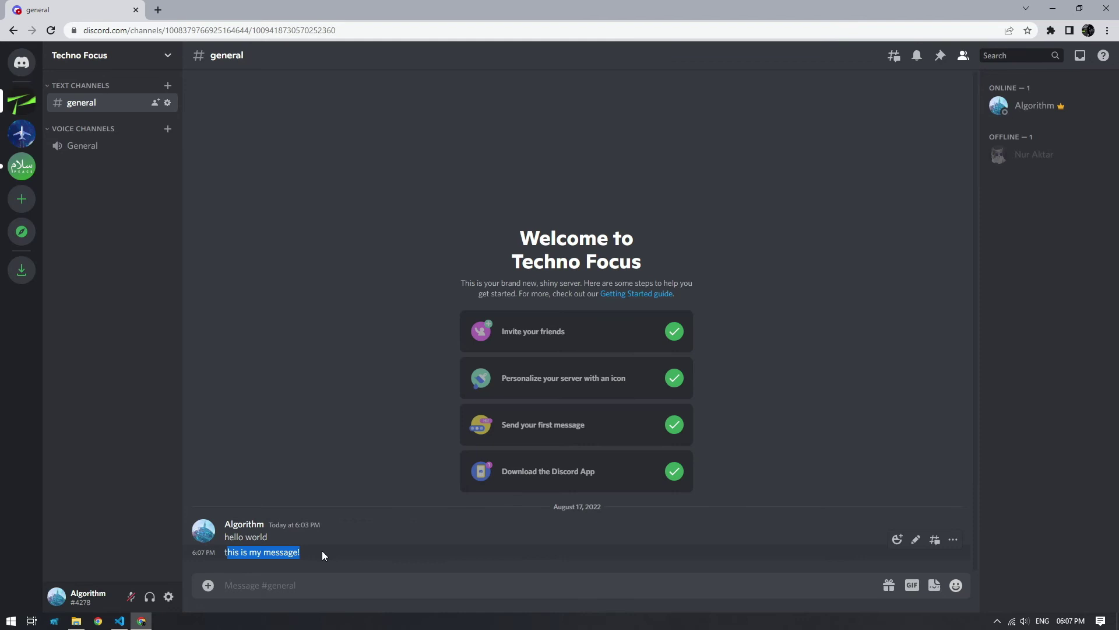
pyautogui.hotkey('alt', 'Tab')
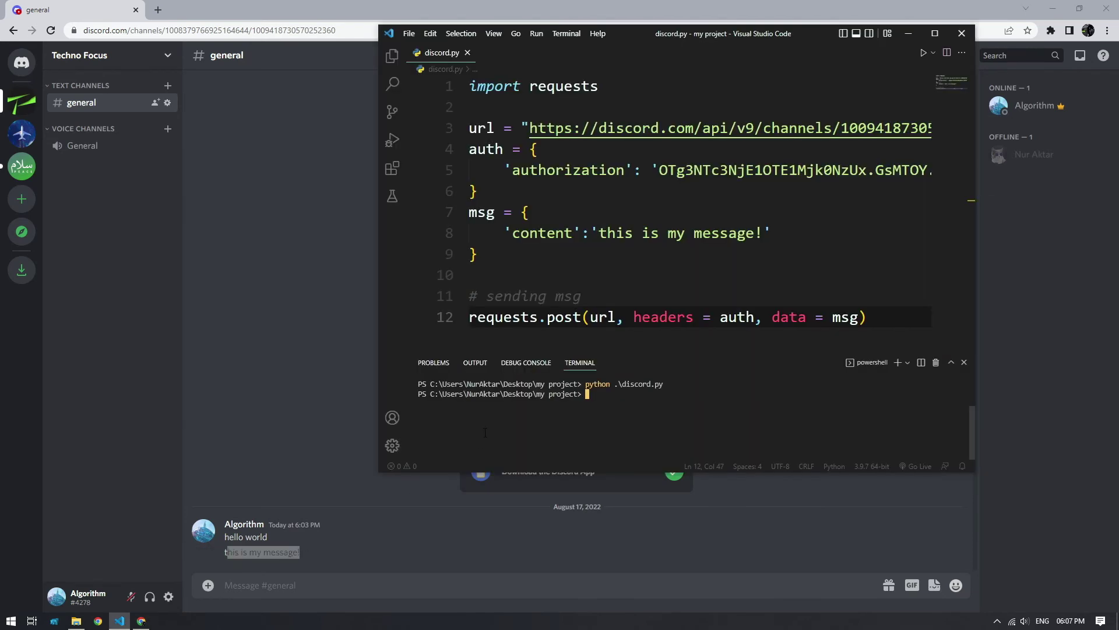
# Change the content string on line 8 to 'this is my message! 2' and save the script.
pyautogui.click(763, 234)
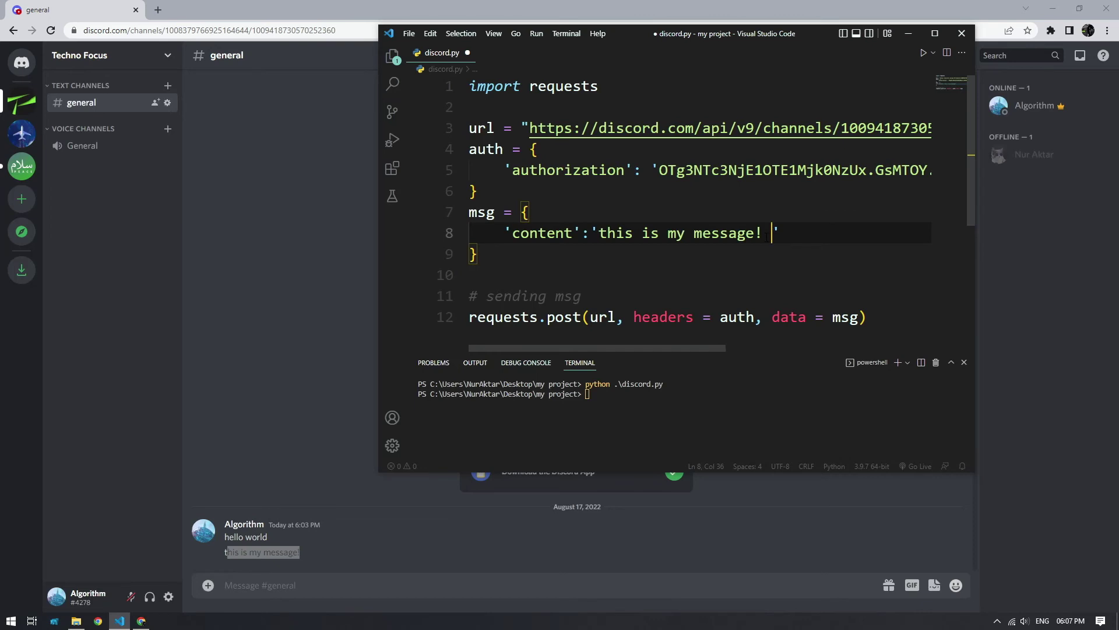
pyautogui.write('2')
pyautogui.click(409, 33)
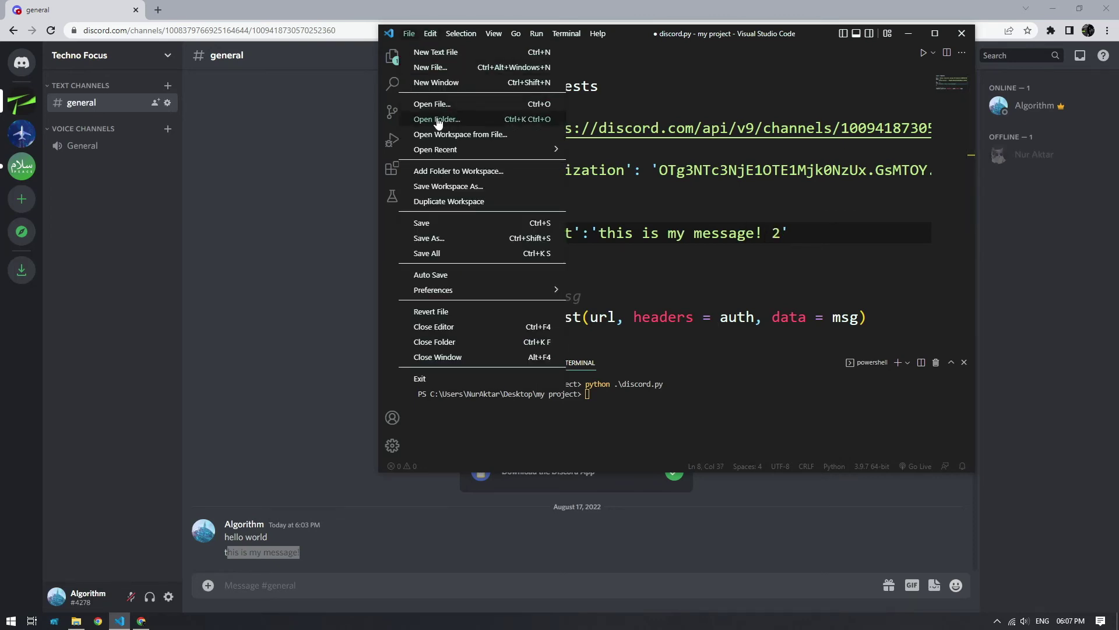
pyautogui.click(420, 222)
# Rerun discord.py from the terminal so 'this is my message! 2' posts to Discord, then maximize VS Code.
pyautogui.click(670, 385)
pyautogui.press('Up')
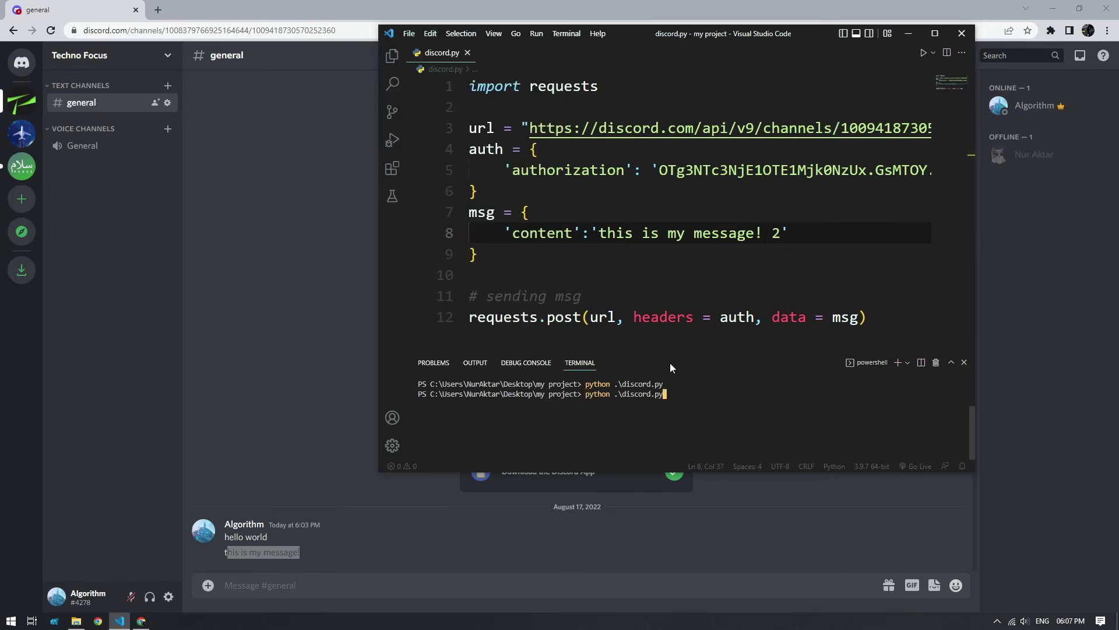
pyautogui.press('Return')
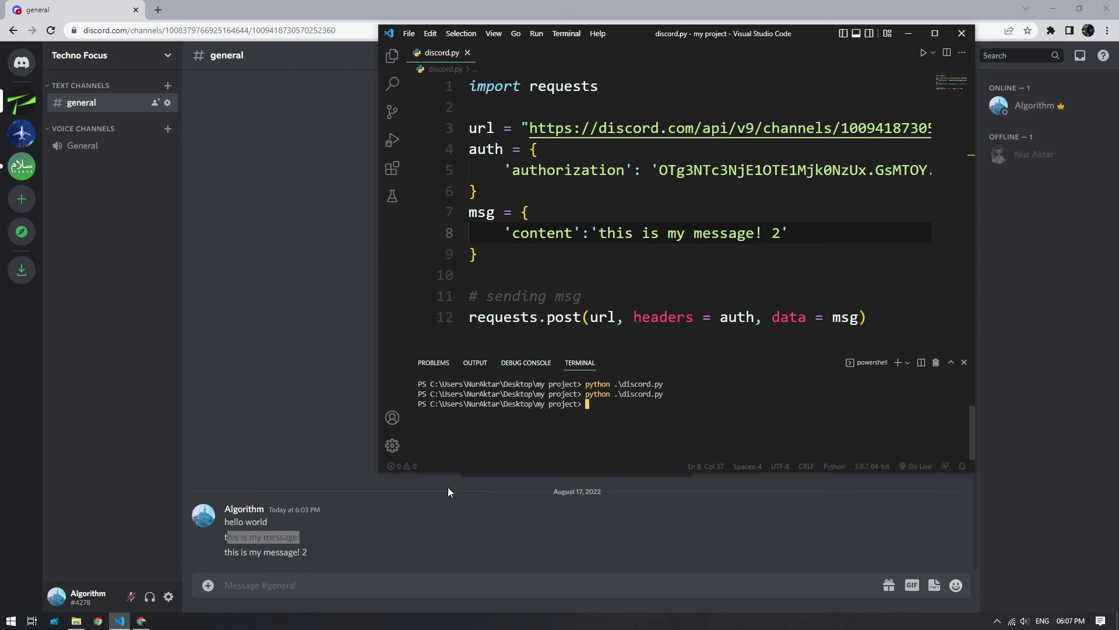
pyautogui.click(935, 33)
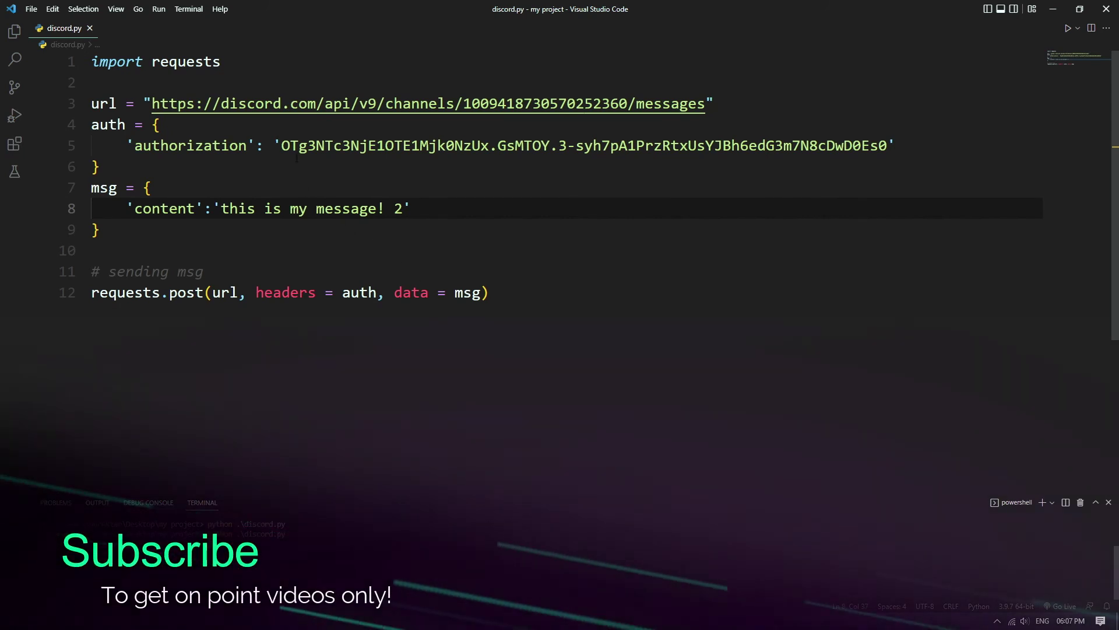
# Highlight the authorization token on line 5, then minimize VS Code and Chrome to reveal the my project folder.
pyautogui.moveTo(281, 145); pyautogui.dragTo(897, 145)
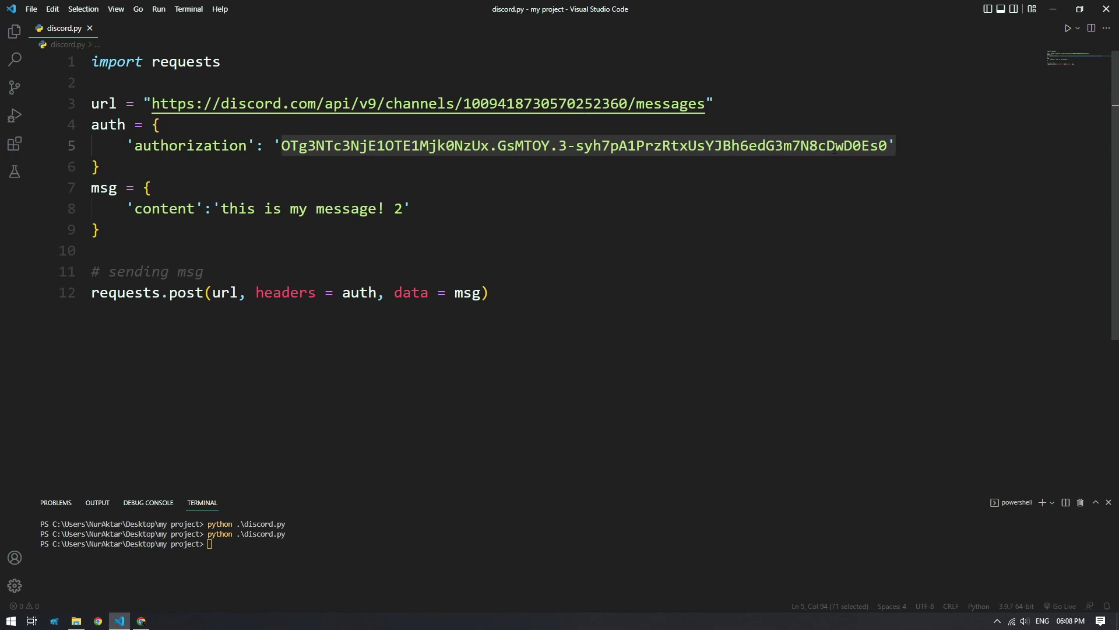
pyautogui.click(1053, 10)
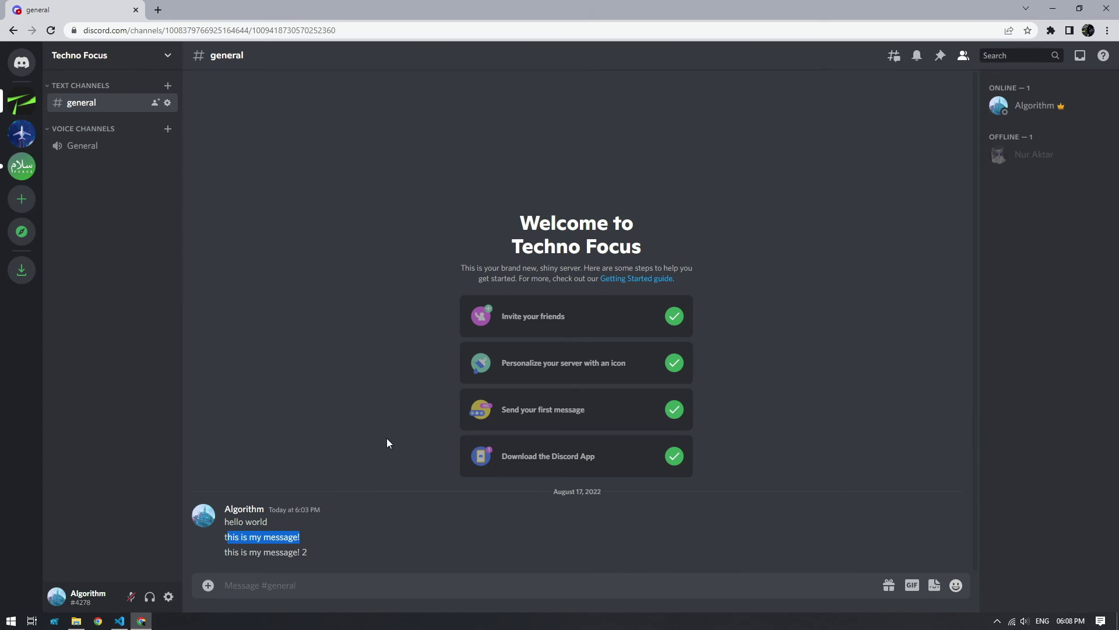
pyautogui.click(398, 548)
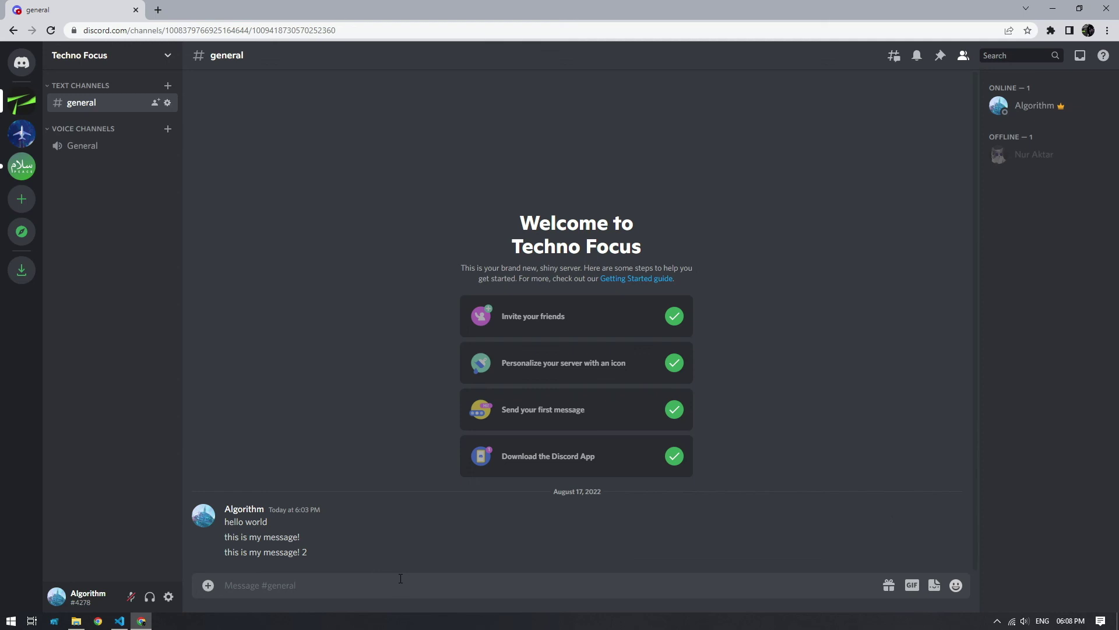
pyautogui.click(1053, 10)
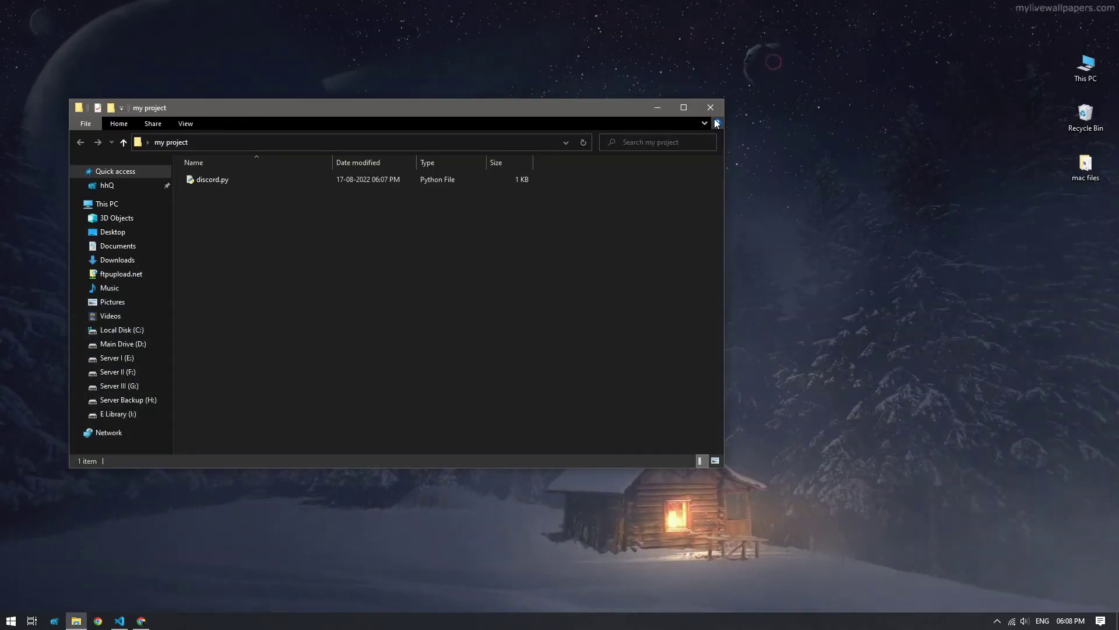
# Close the my project File Explorer window, leaving only the desktop.
pyautogui.click(711, 108)
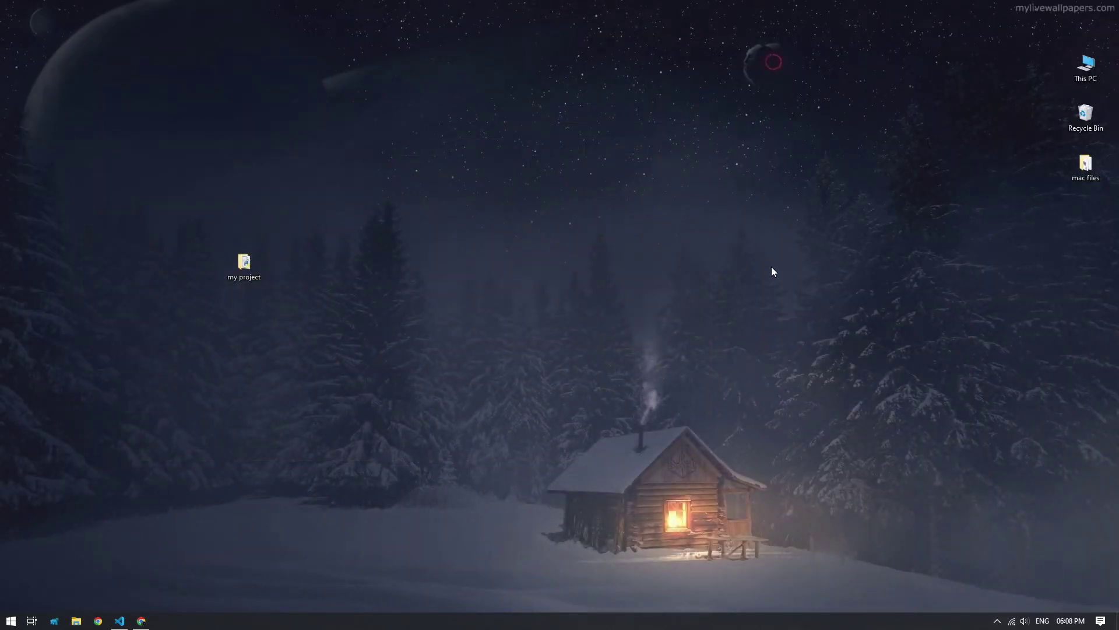